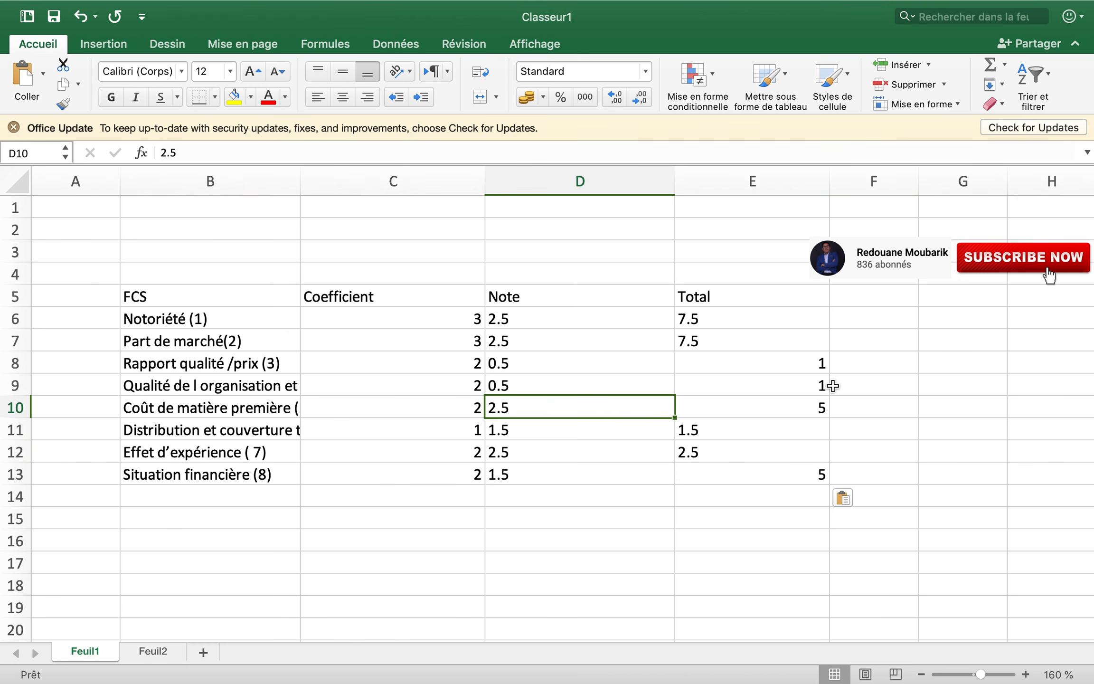
Replace every point with a comma across the sheet so the decimals use the comma separator
key("super+f")
left_click(911, 14)
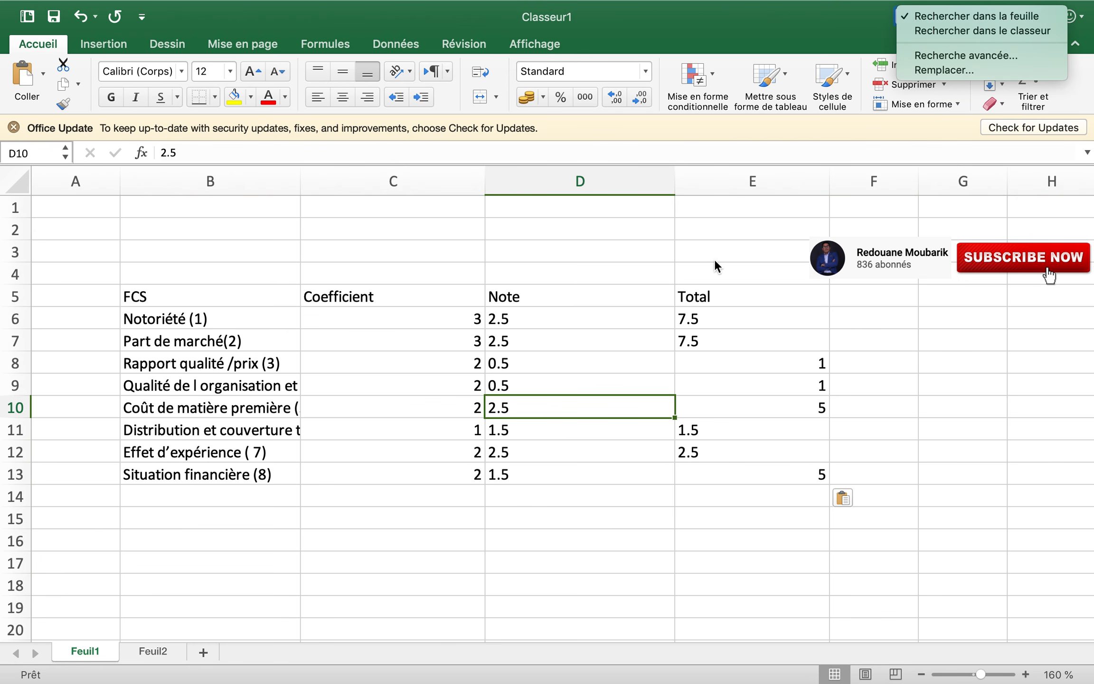
left_click(959, 71)
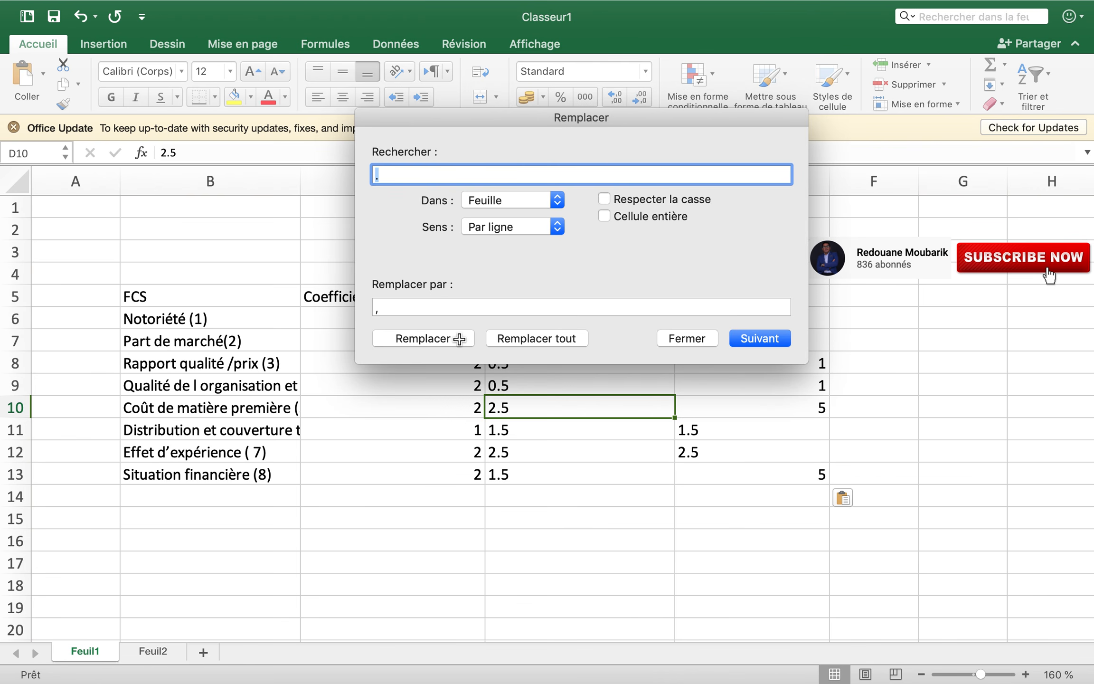
left_click(537, 342)
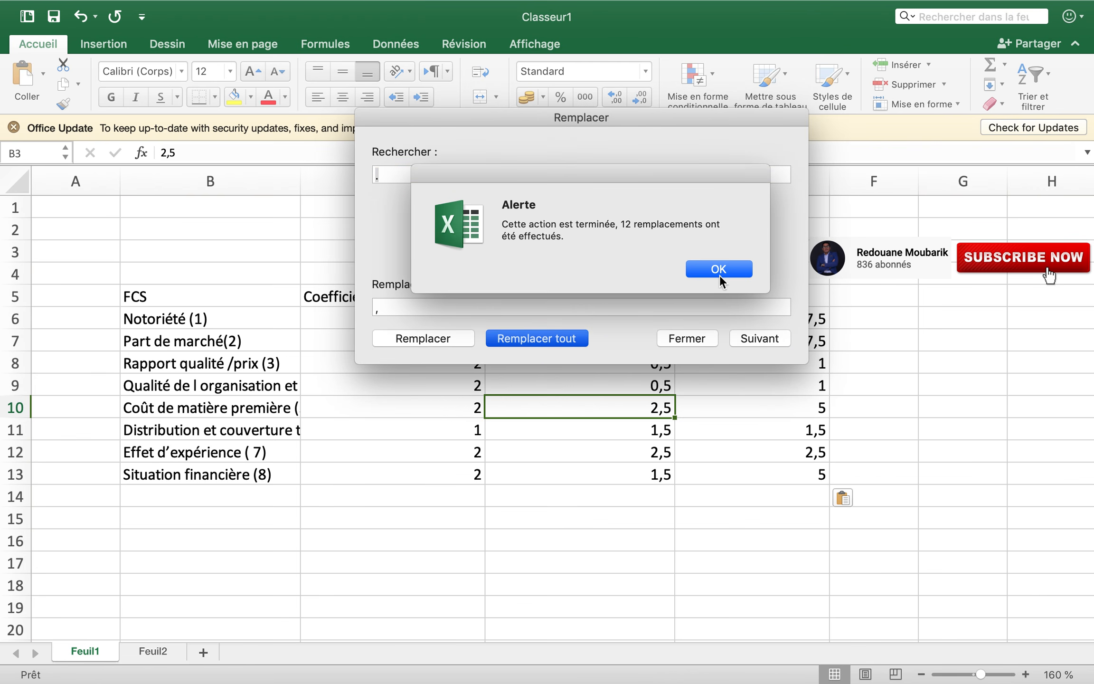
left_click(720, 277)
left_click(701, 335)
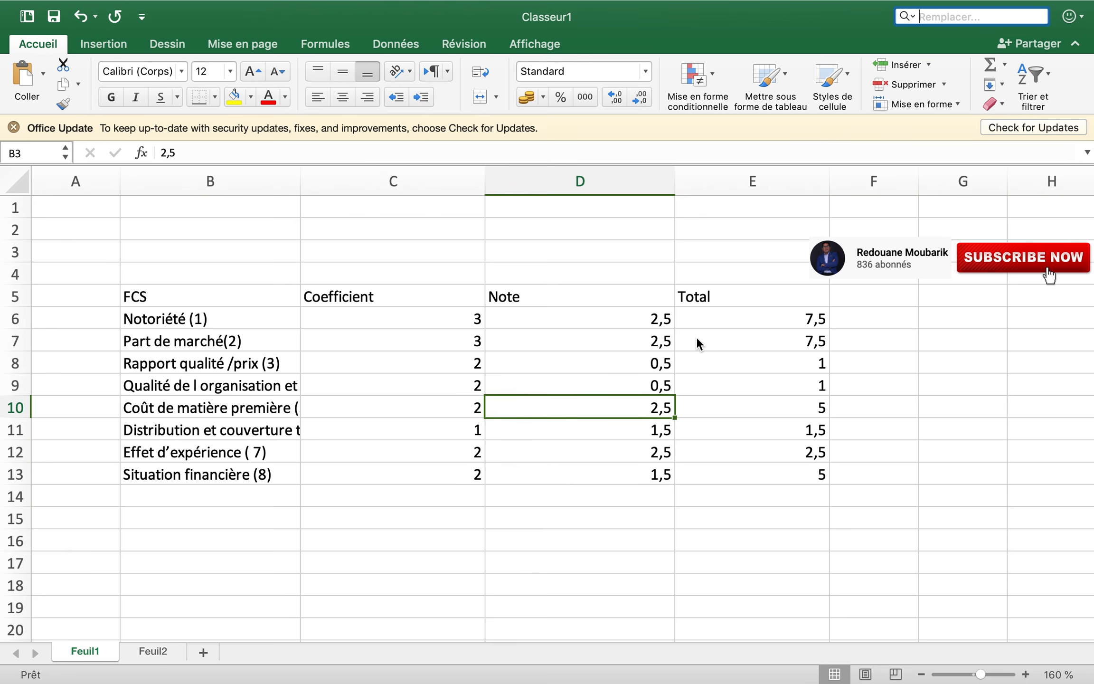
left_click(822, 370)
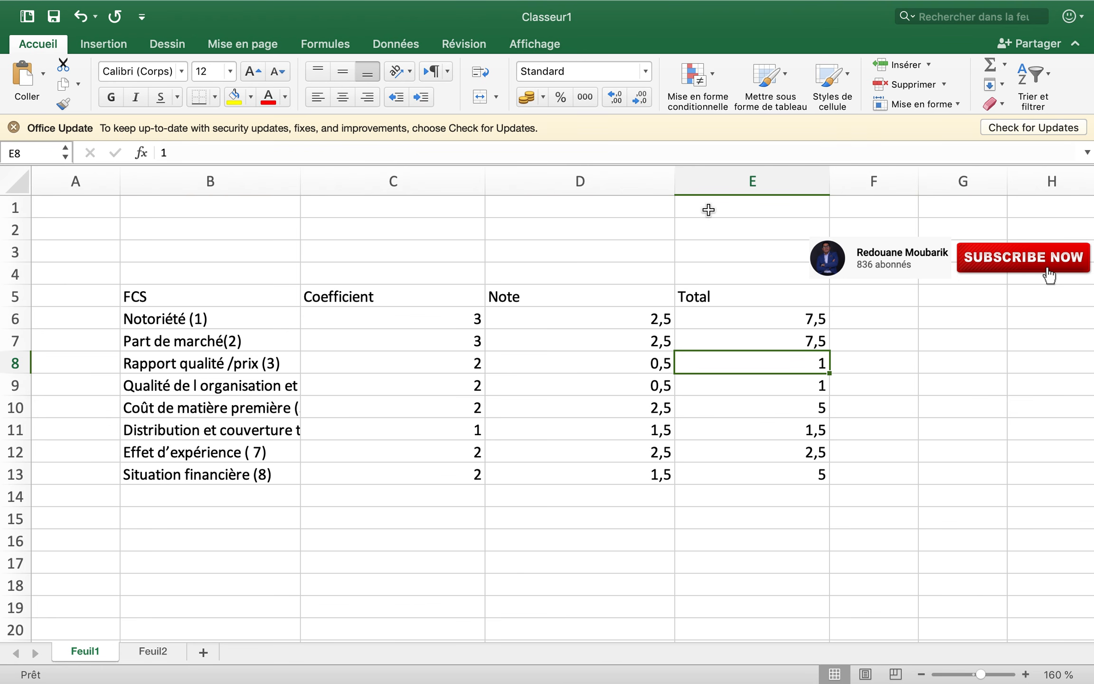
Insert a blank column before the Total column and move the Total cells into E5:E13
left_click(702, 181)
right_click(702, 180)
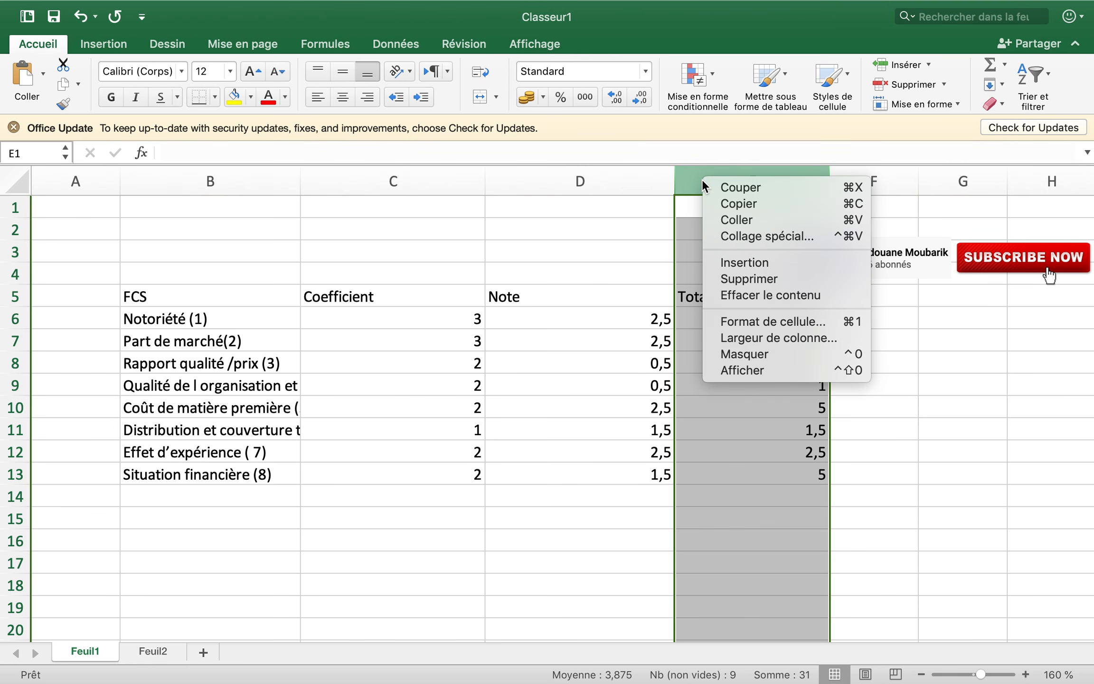
left_click(744, 262)
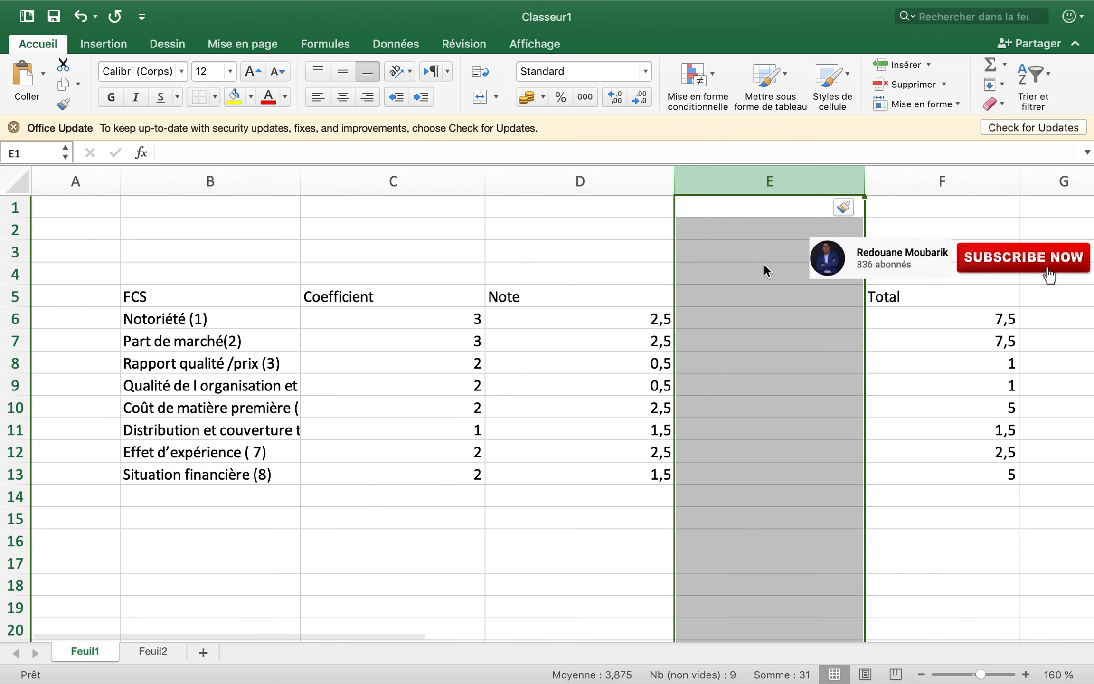
left_click_drag(952, 293, 928, 473)
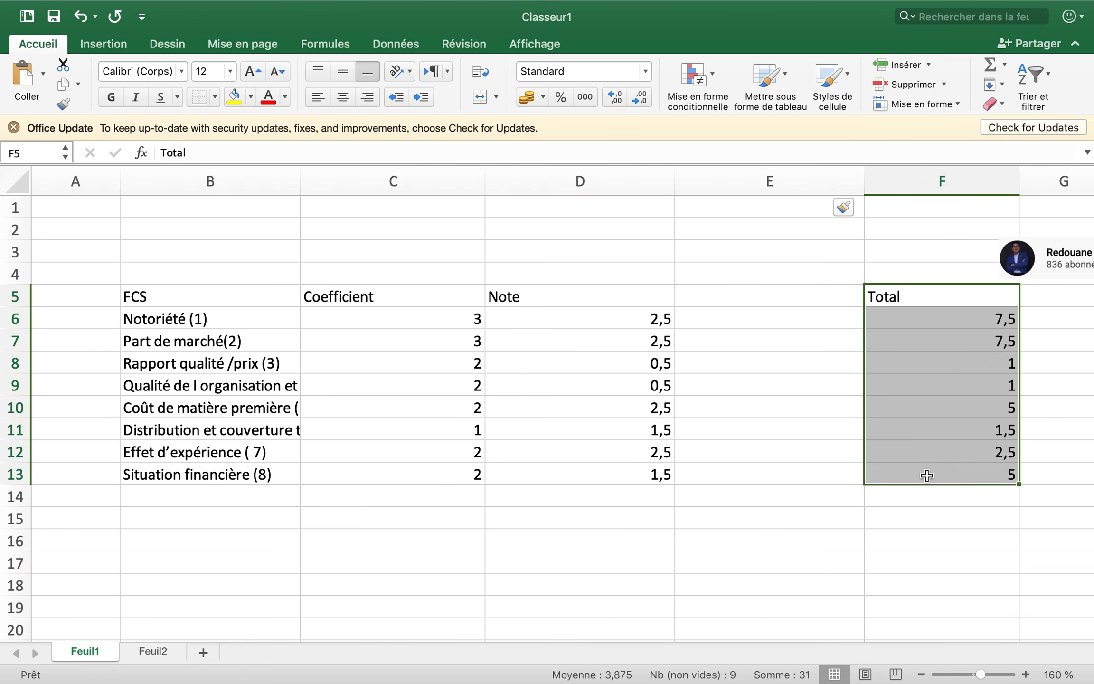
key("super+c")
left_click(744, 298)
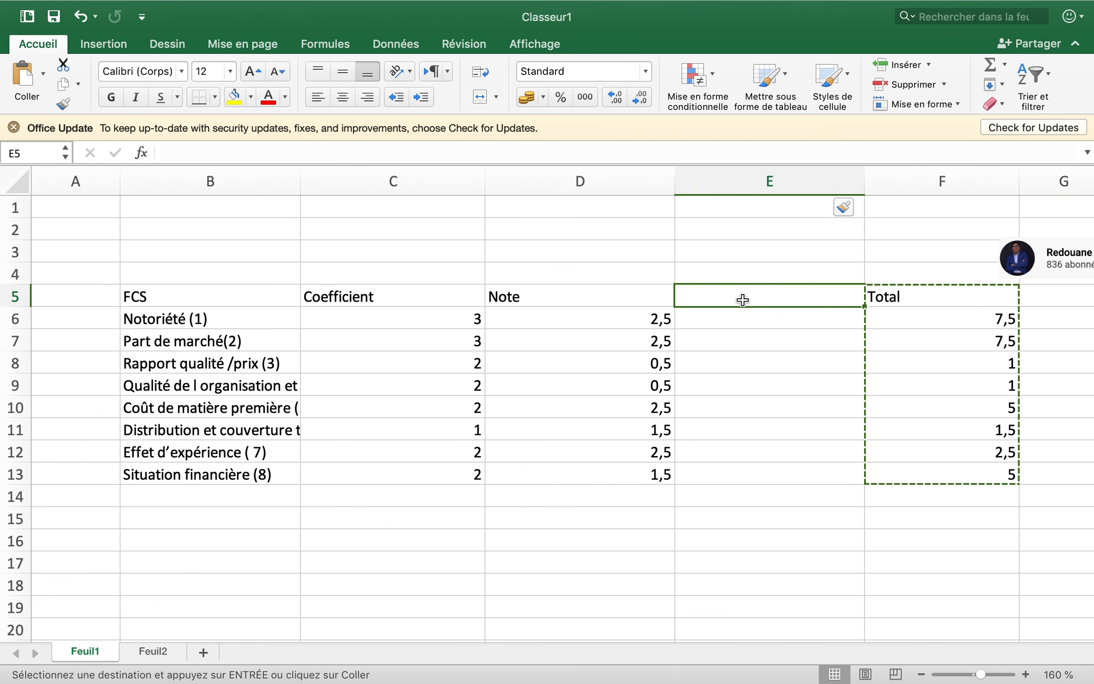
key("super+v")
Replace the Total header in cell E5 with "Lesieub"
left_click(731, 298)
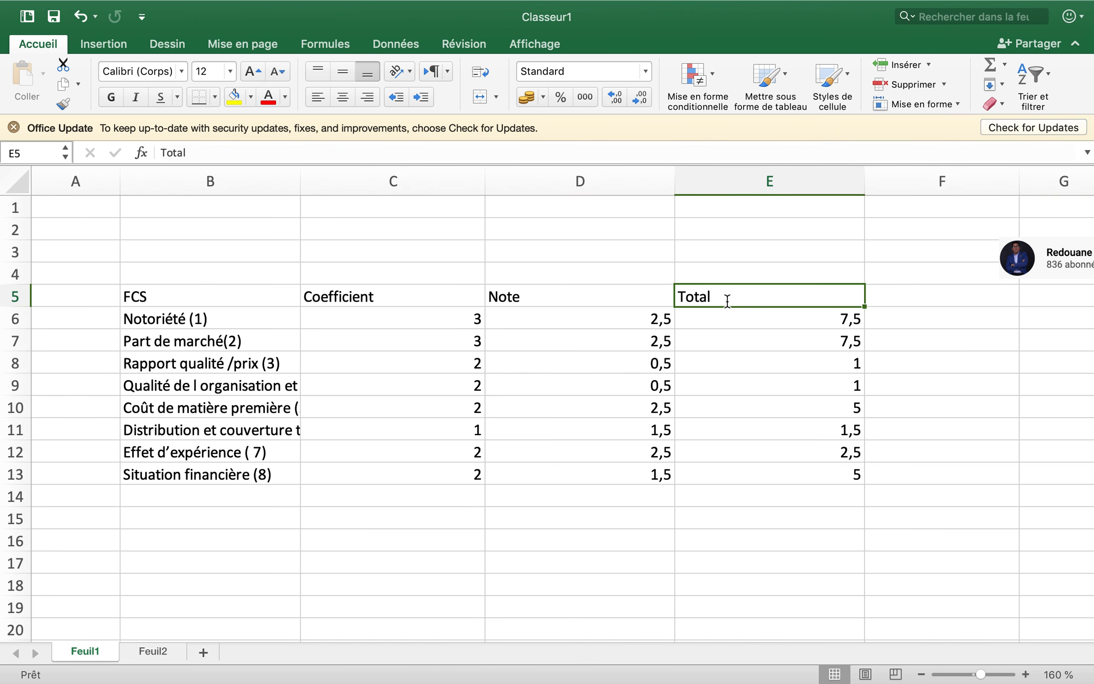
key("Delete")
type("Lesieub")
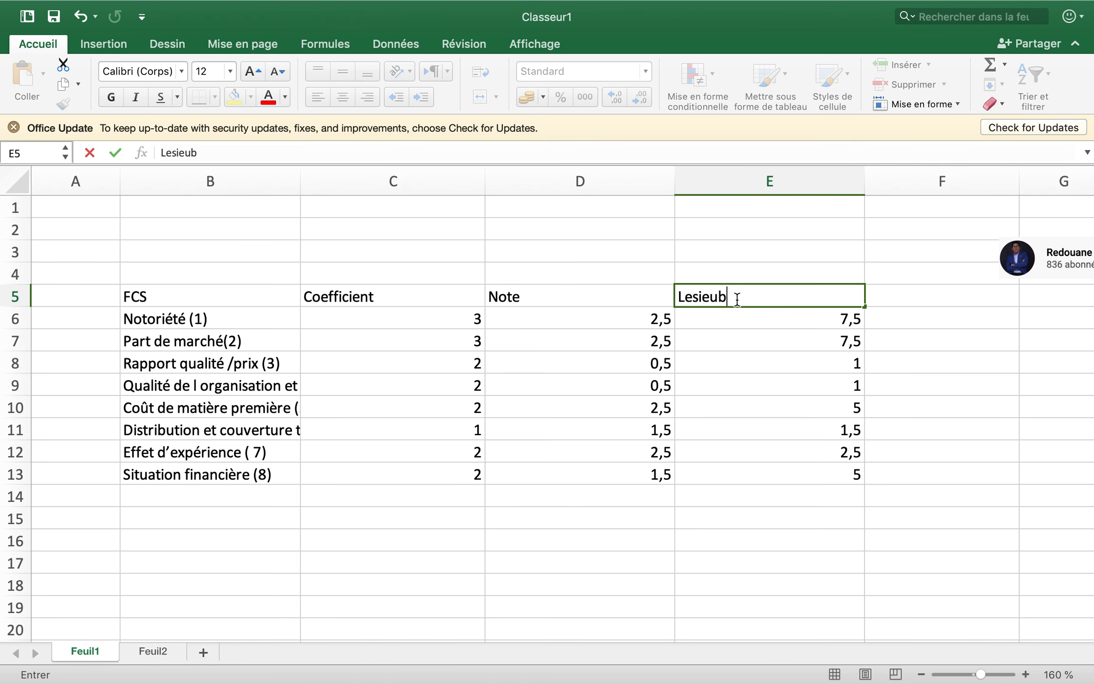
left_click(944, 294)
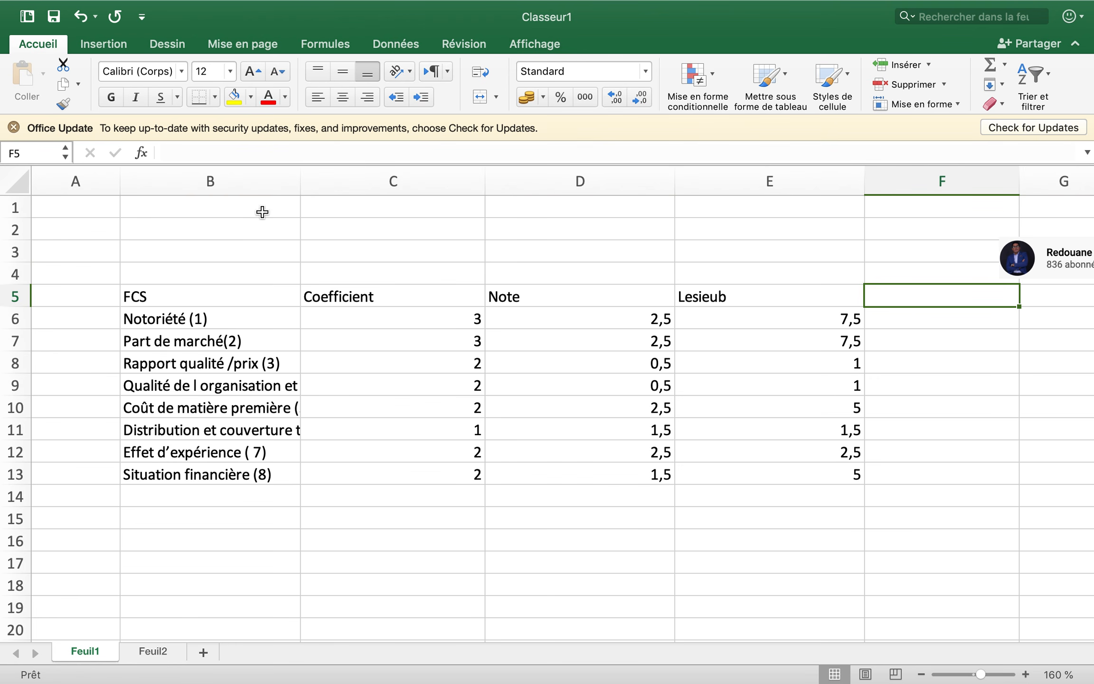
Delete the empty column A and enter the header "Lousba" in cell E5
left_click(83, 172)
right_click(83, 172)
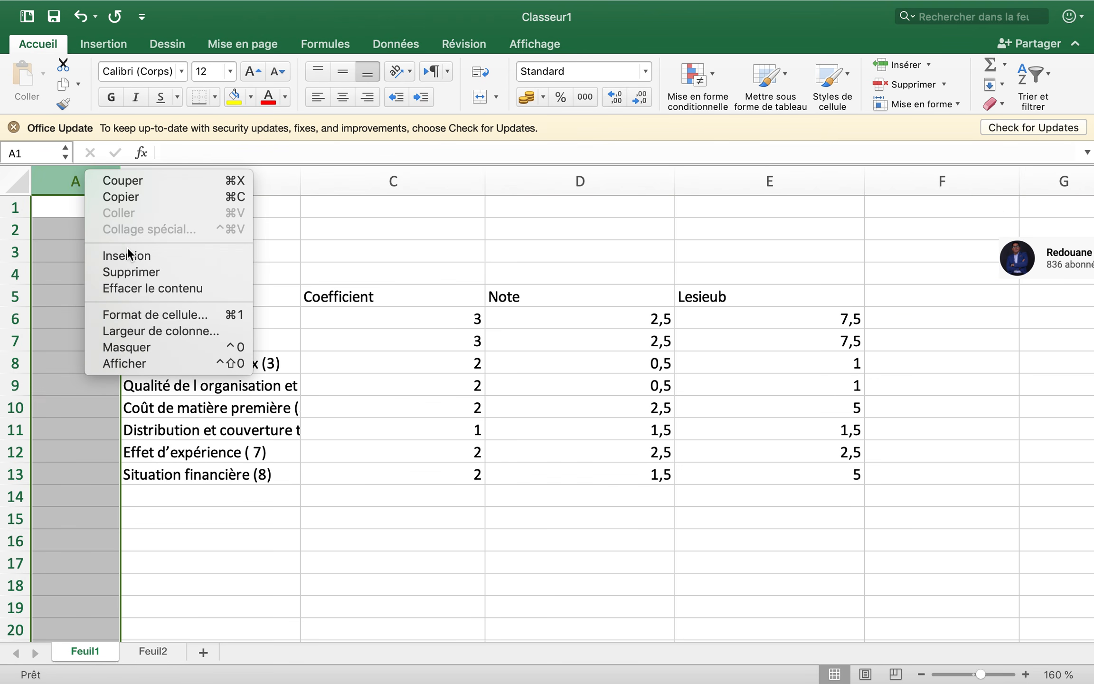
left_click(128, 271)
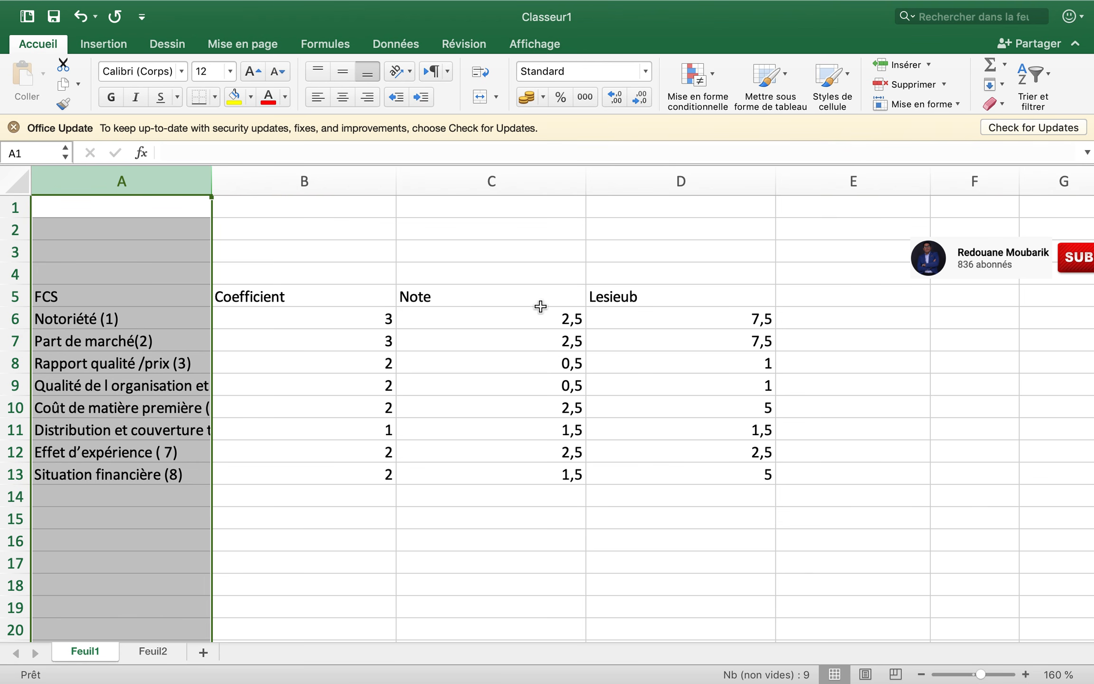
left_click(816, 298)
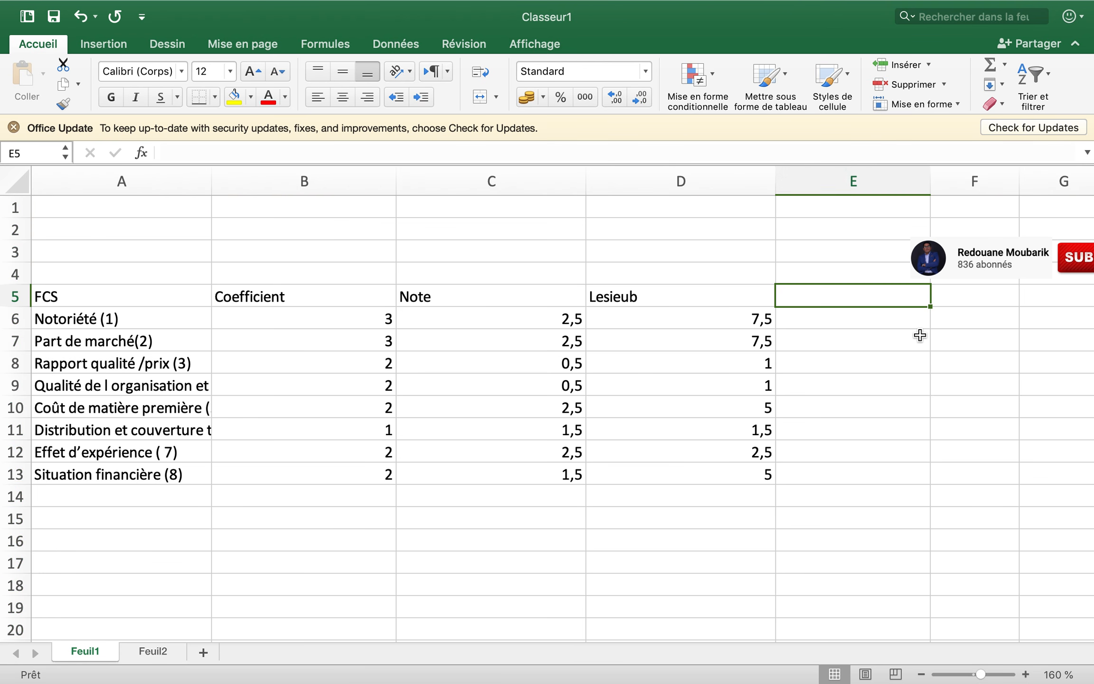
type("Lousba")
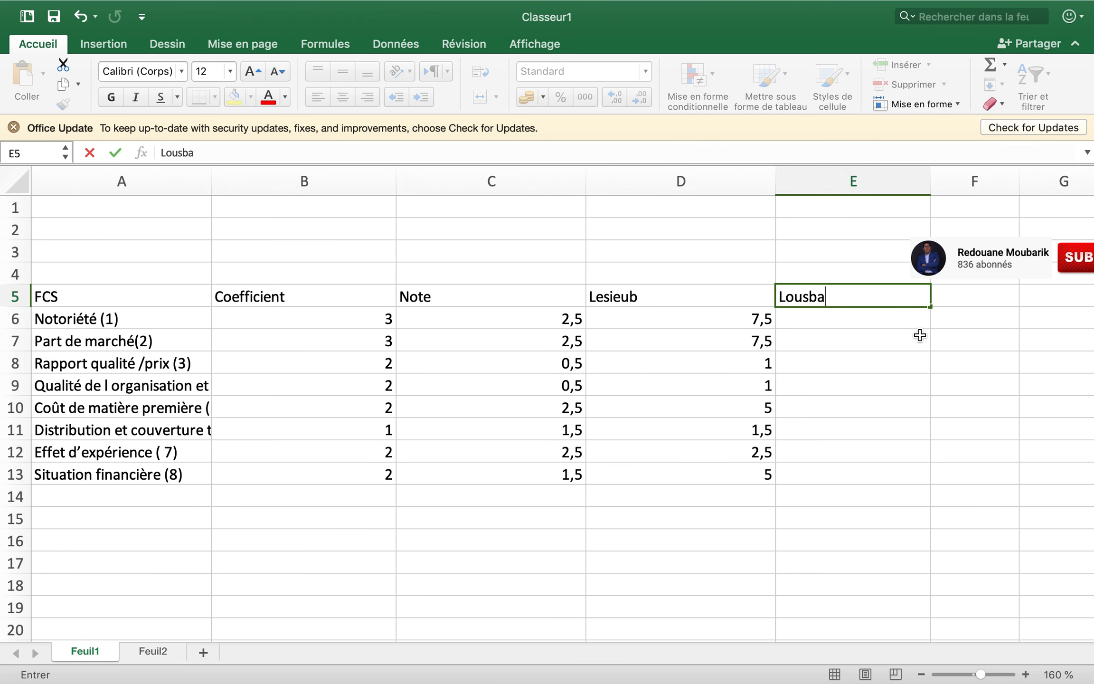
Move the channel profile image and the Subscribe Now image together to the left, above the Lesieub and Lousba columns, and deselect them
left_click(1025, 263)
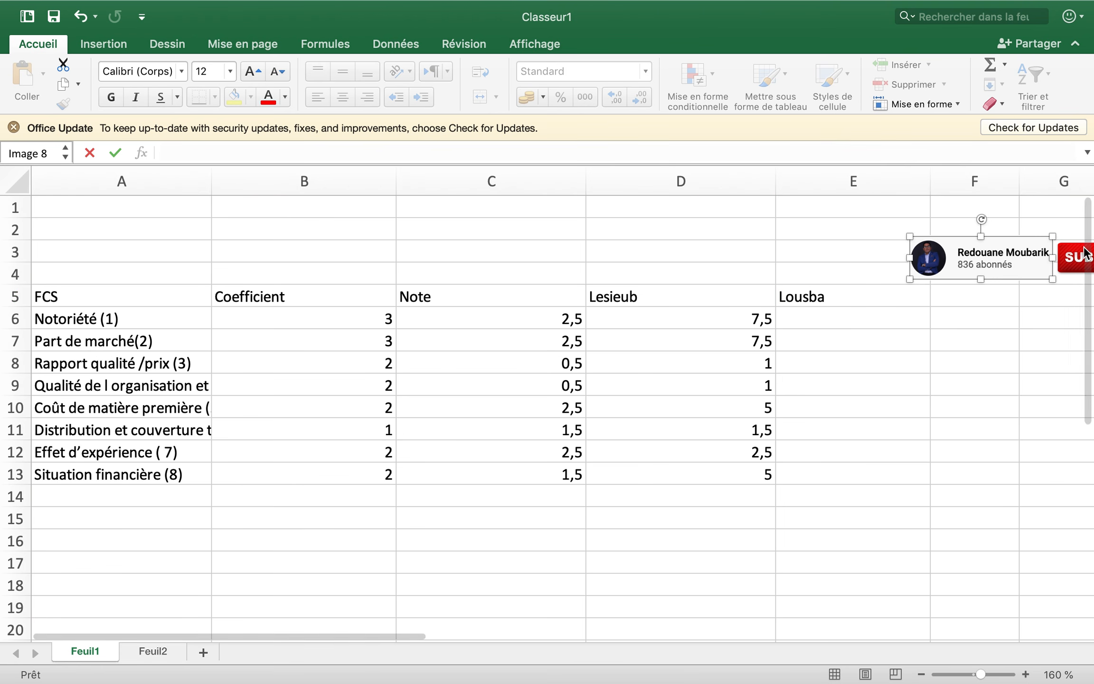
left_click(1069, 261, "shift")
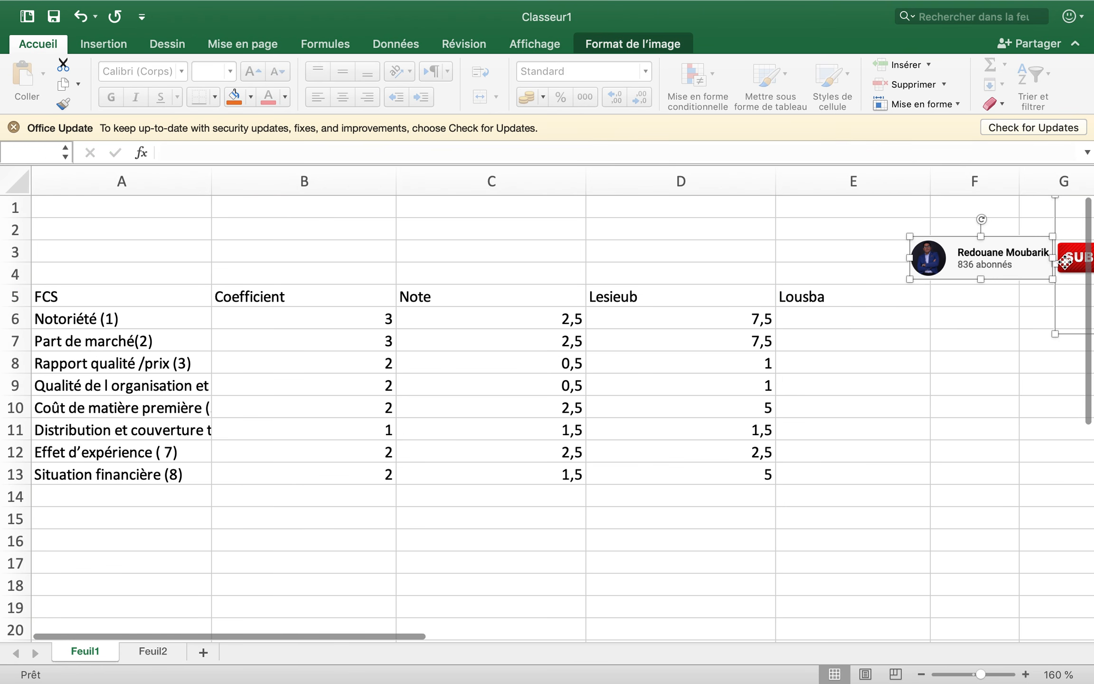
key("Left")
key("Left")
key("Left")
key("Left")
key("Left")
key("Left")
key("Left")
key("Left")
key("Left")
key("Left")
key("Left")
key("Left")
key("Left")
key("Left")
key("Left")
key("Left")
key("Left")
key("Left")
key("Left")
key("Left")
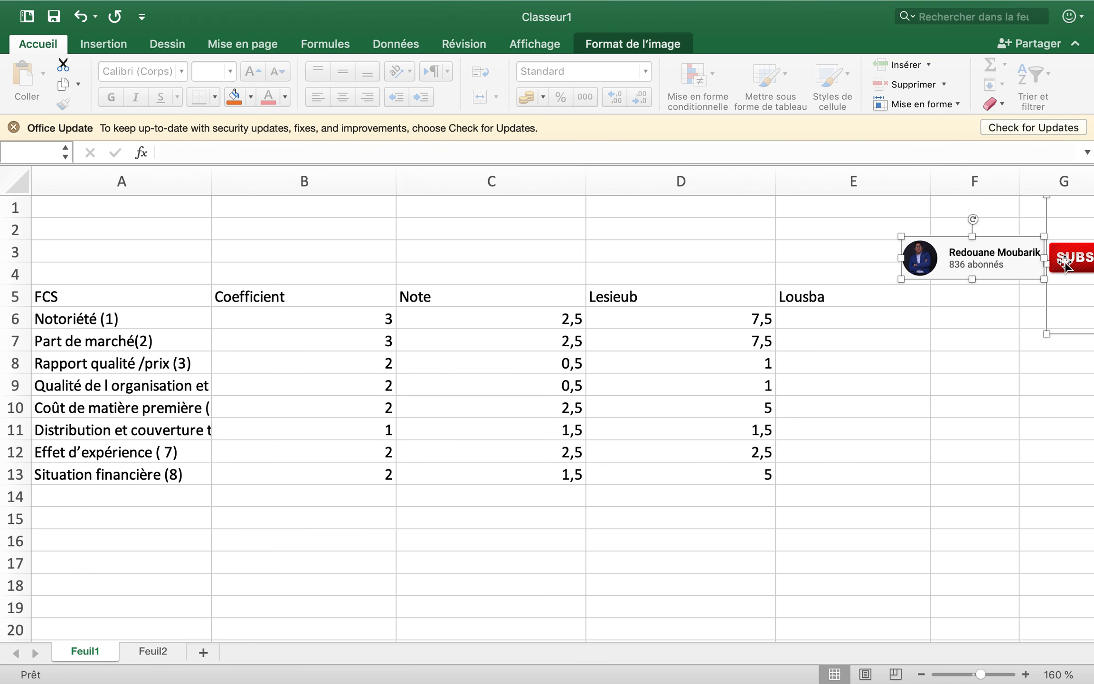
key("Left")
key("Left")
key("Left")
key("Left")
key("Left")
key("Left")
key("Left")
key("Left")
key("Left")
key("Left")
key("Left")
key("Left")
key("Left")
key("Left")
key("Left")
key("Left")
key("Left")
key("Left")
key("Left")
key("Left")
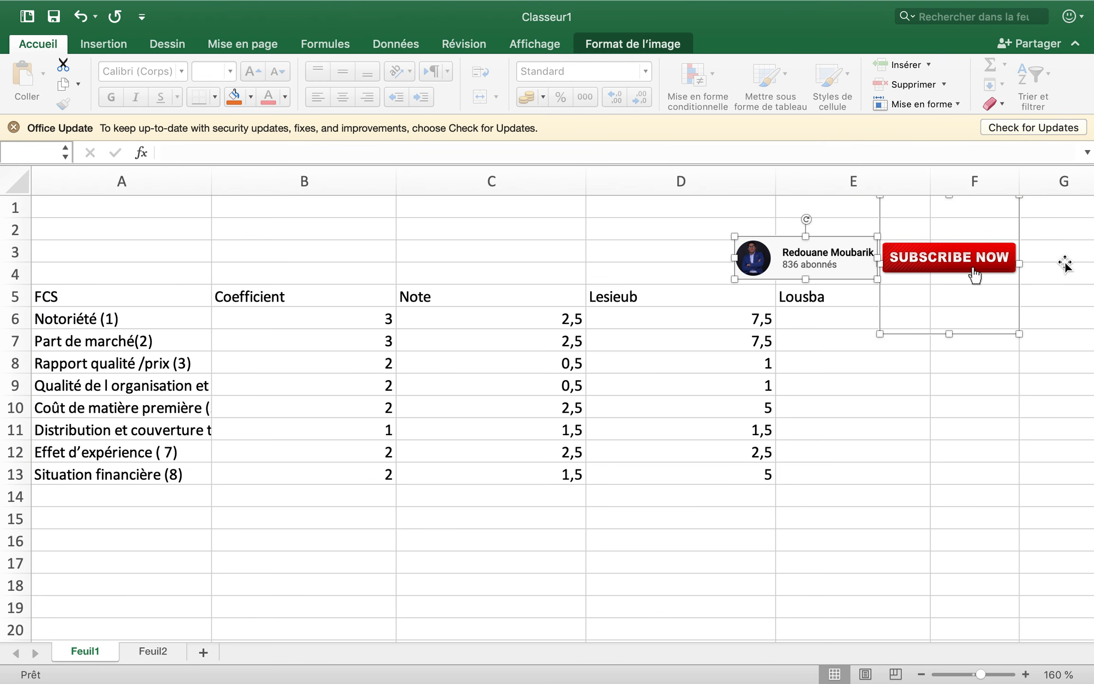
left_click(782, 421)
left_click(819, 364)
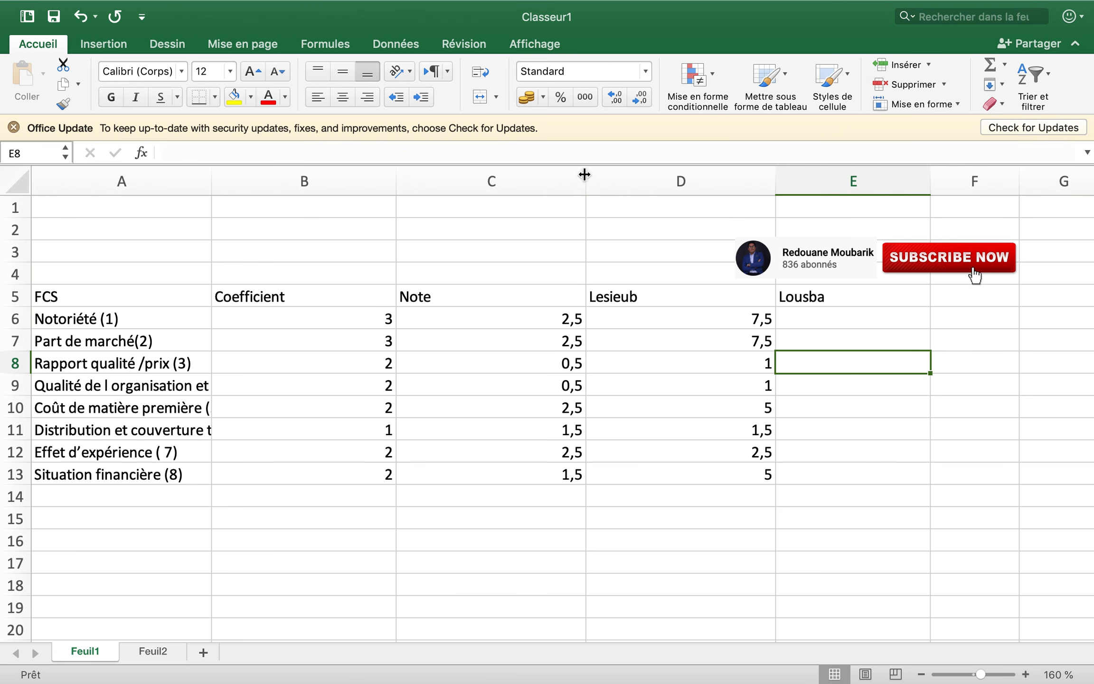
Narrow the Note column and insert a blank column before the Lesieub column
left_click_drag(584, 176, 509, 183)
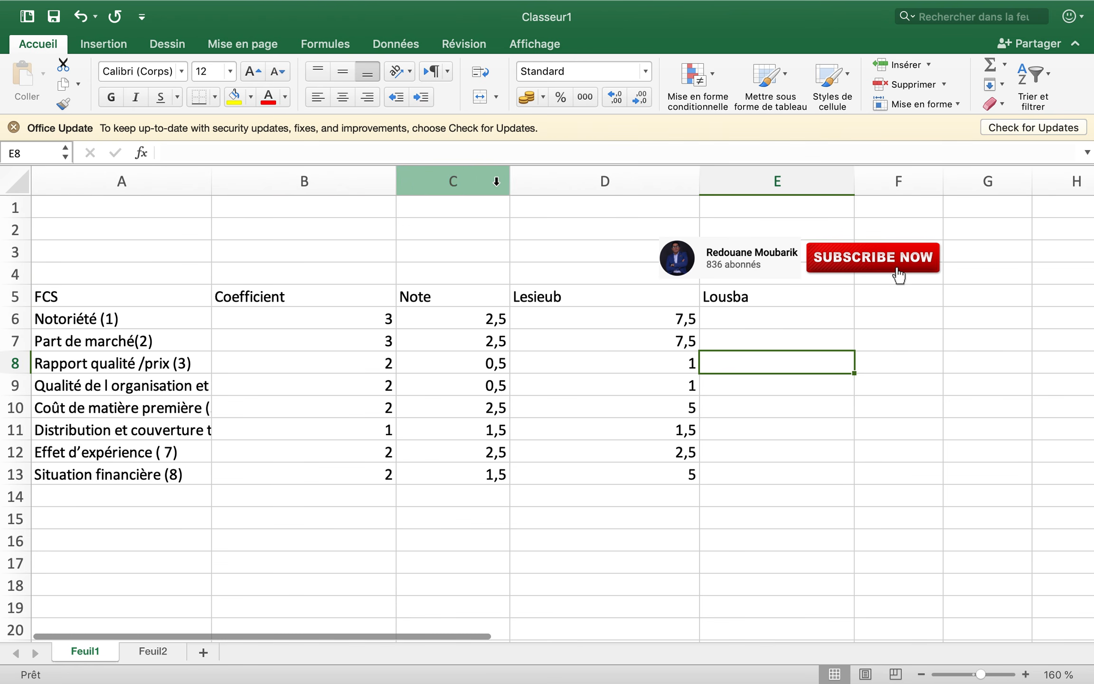
left_click(535, 182)
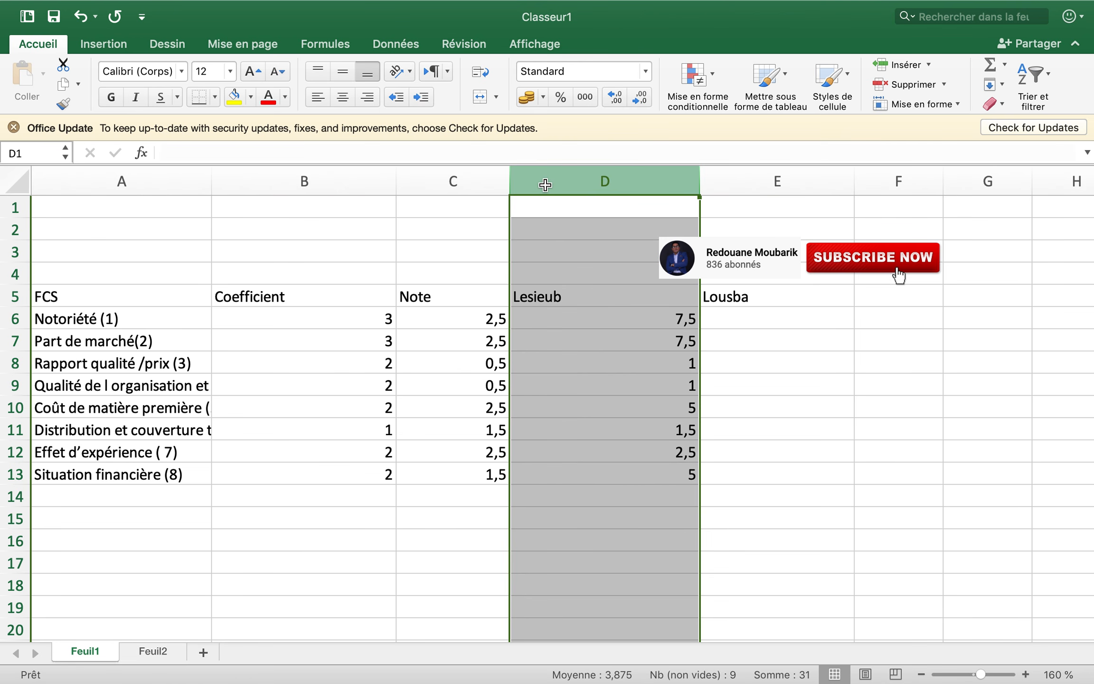
right_click(546, 184)
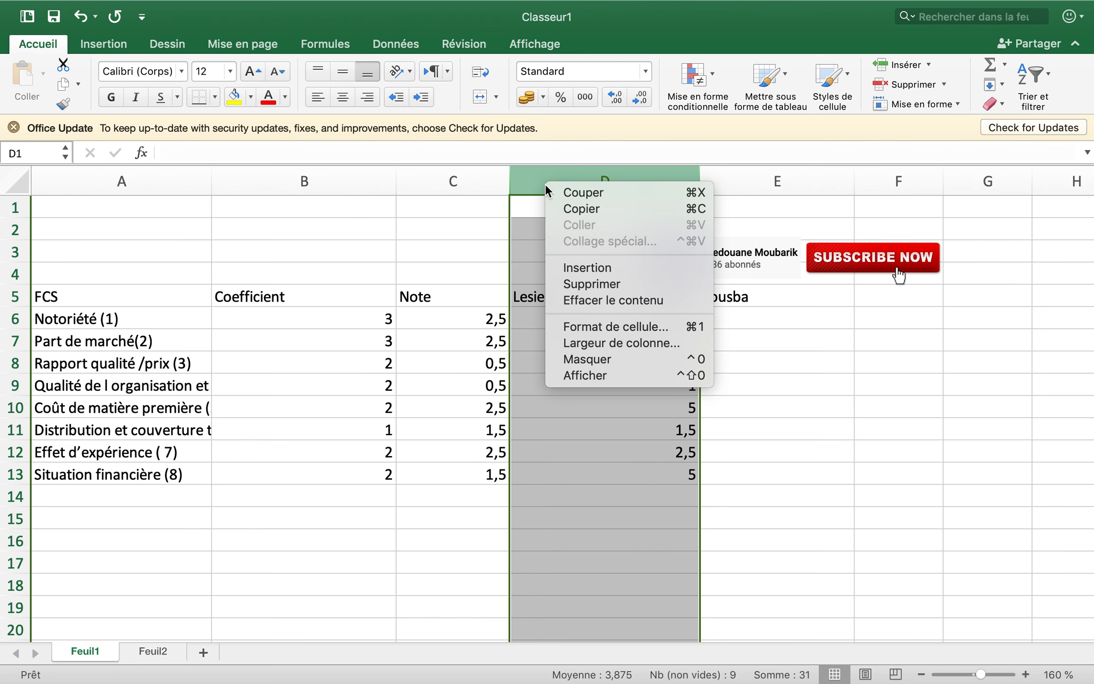
left_click(592, 269)
left_click(580, 286)
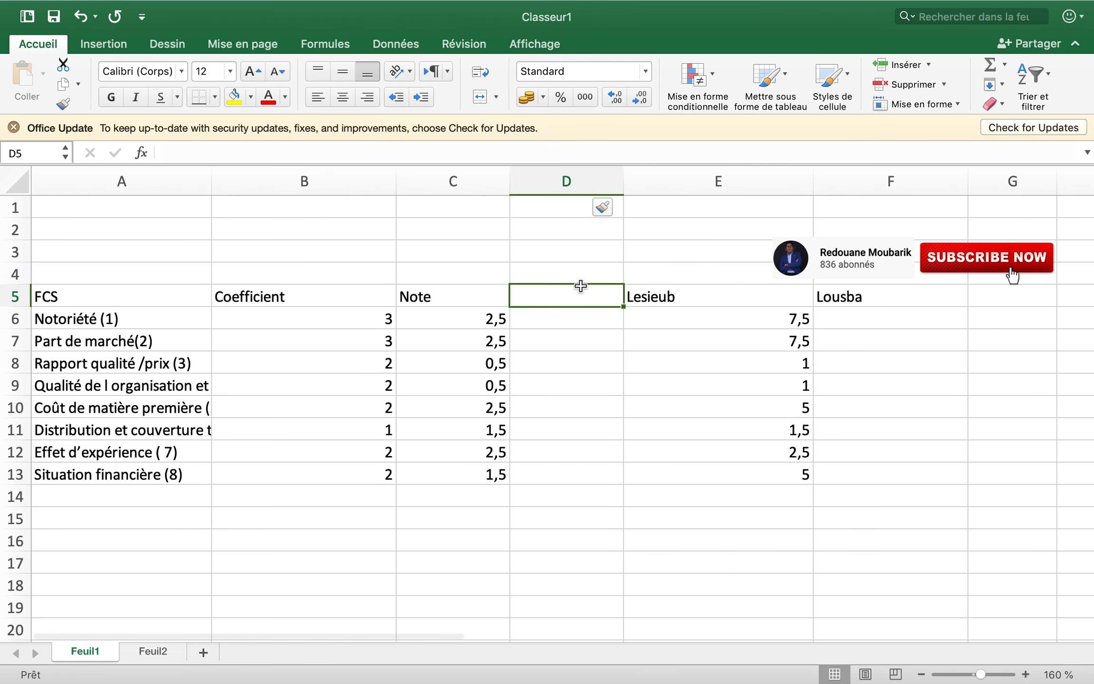
Rename the Note header in C5 as "Note Lesieub" and enter "Note Lousba" in D5
double_click(483, 298)
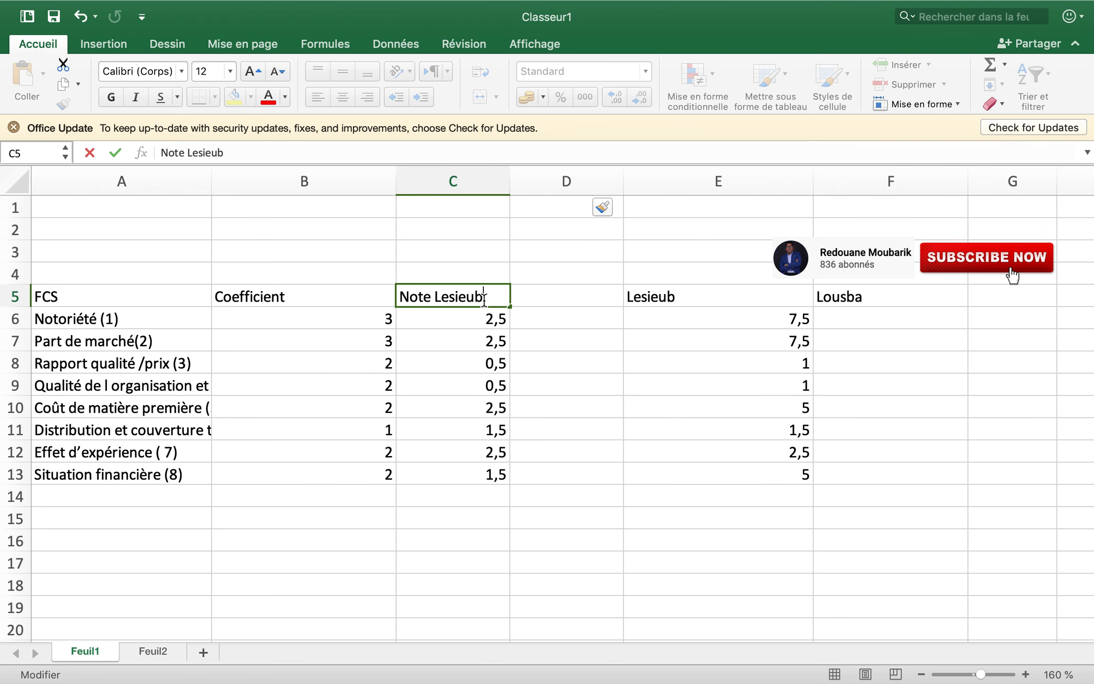
left_click(579, 296)
type("Niote")
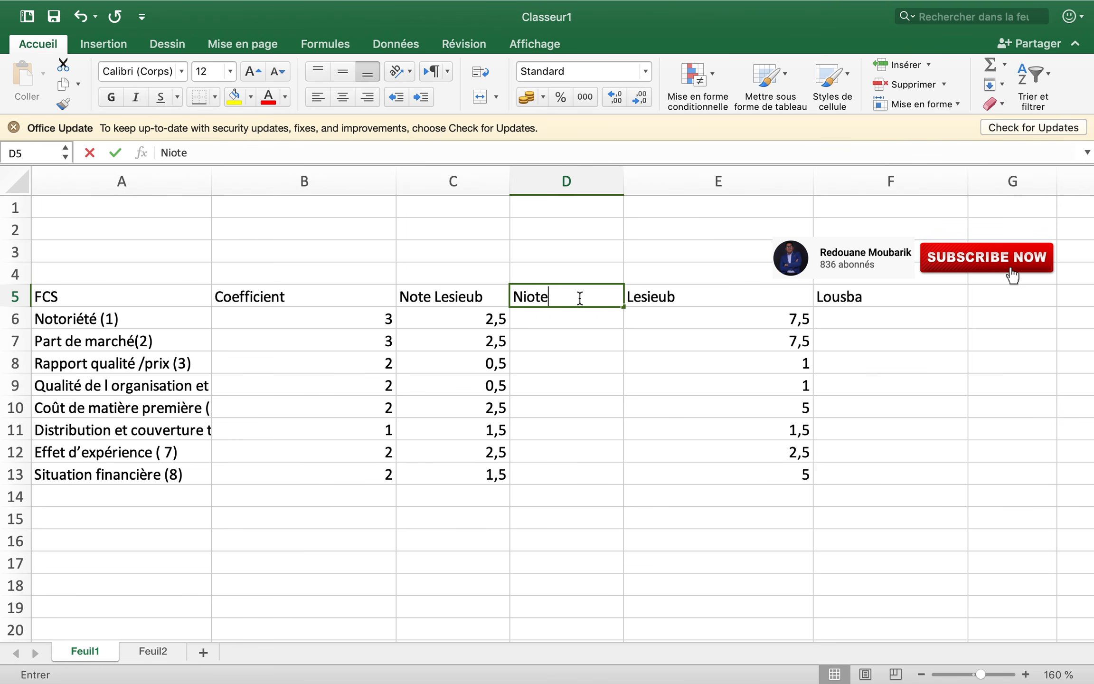
key("BackSpace")
type("ousba")
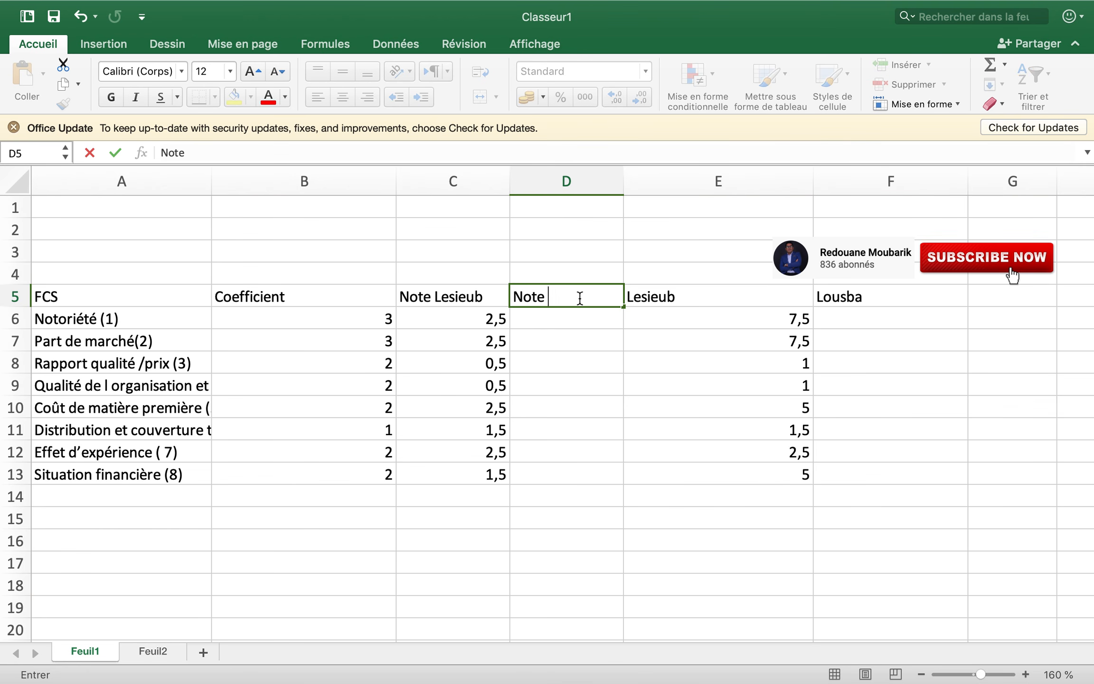
Fill the Note Lousba column from D6 to D13 with 3, 2, 1, 0,5, 1, 3, 1 and 2
left_click(602, 318)
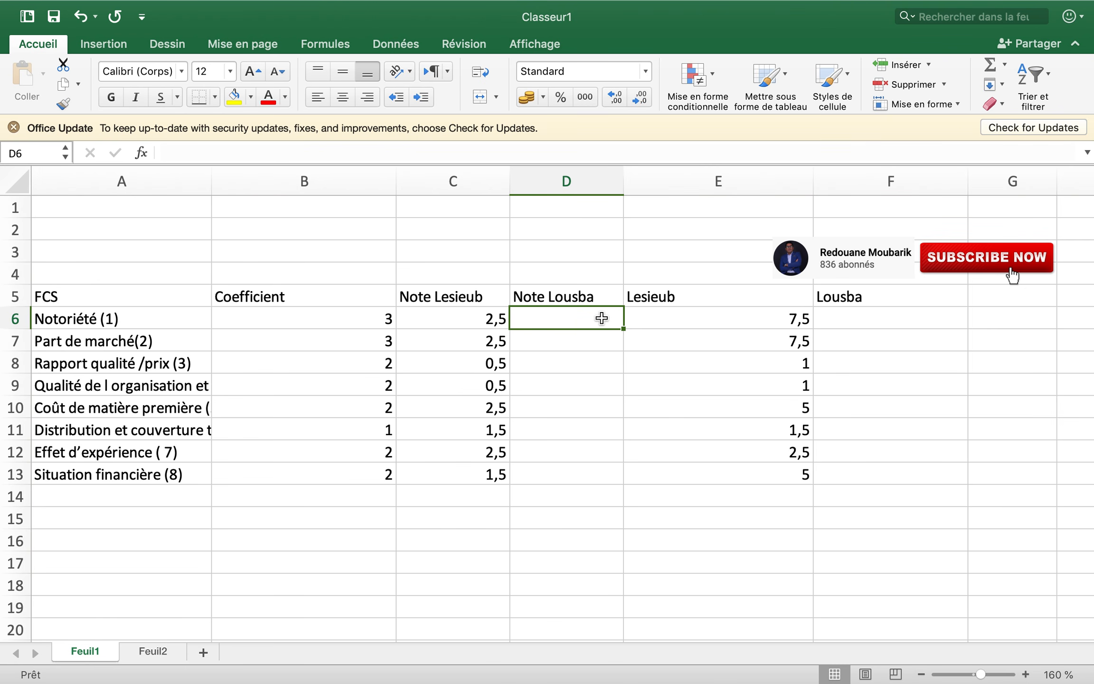
type("3")
key("Return")
type("2")
key("Return")
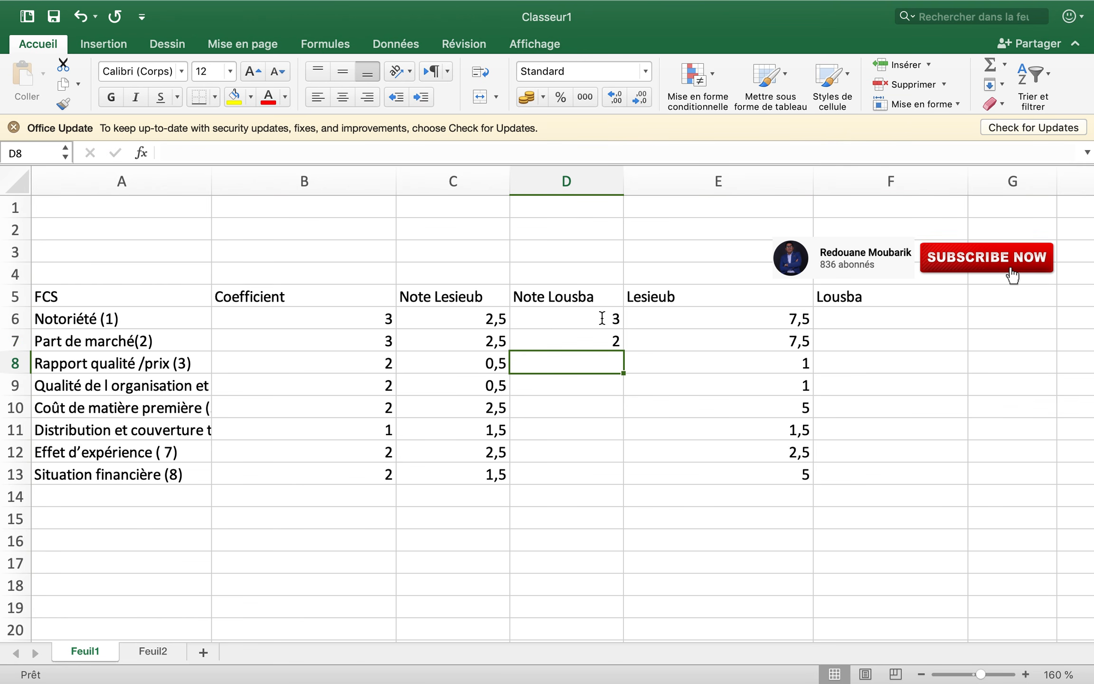
key("Return")
type("0")
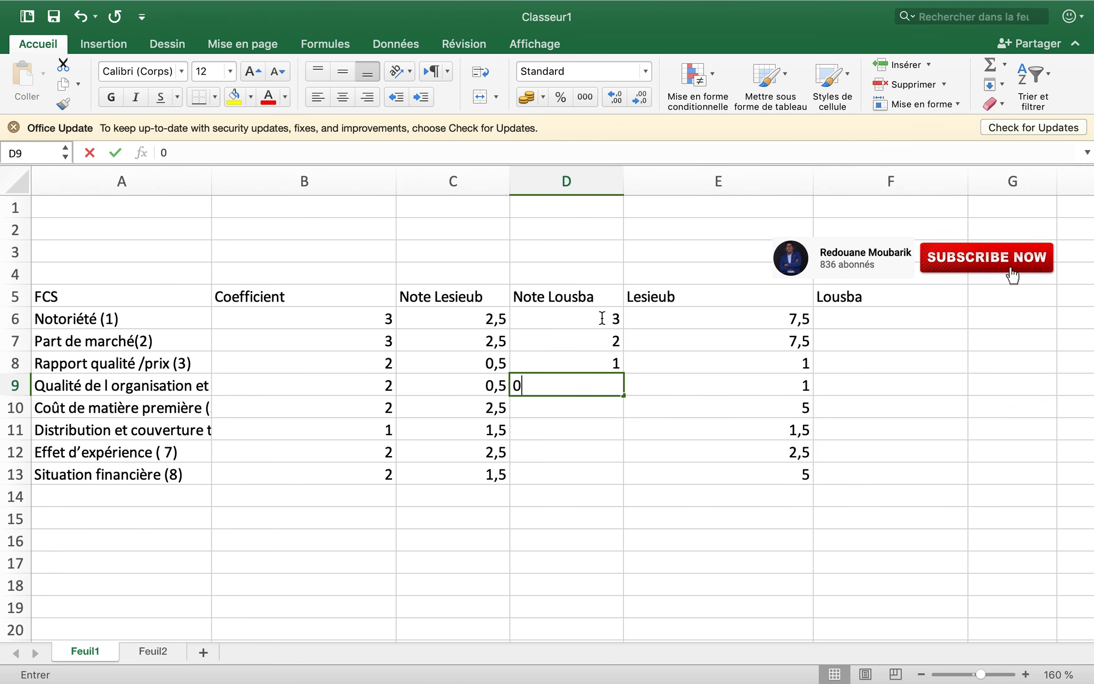
type(",5")
key("Return")
type("1")
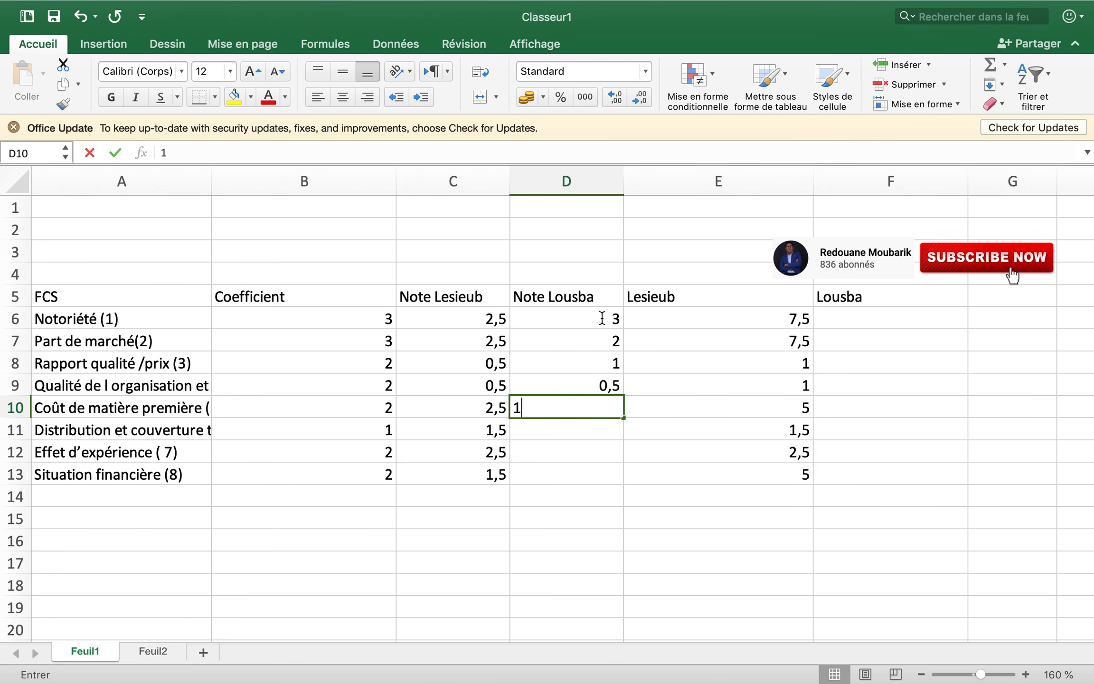
key("Return")
type("3")
key("Return")
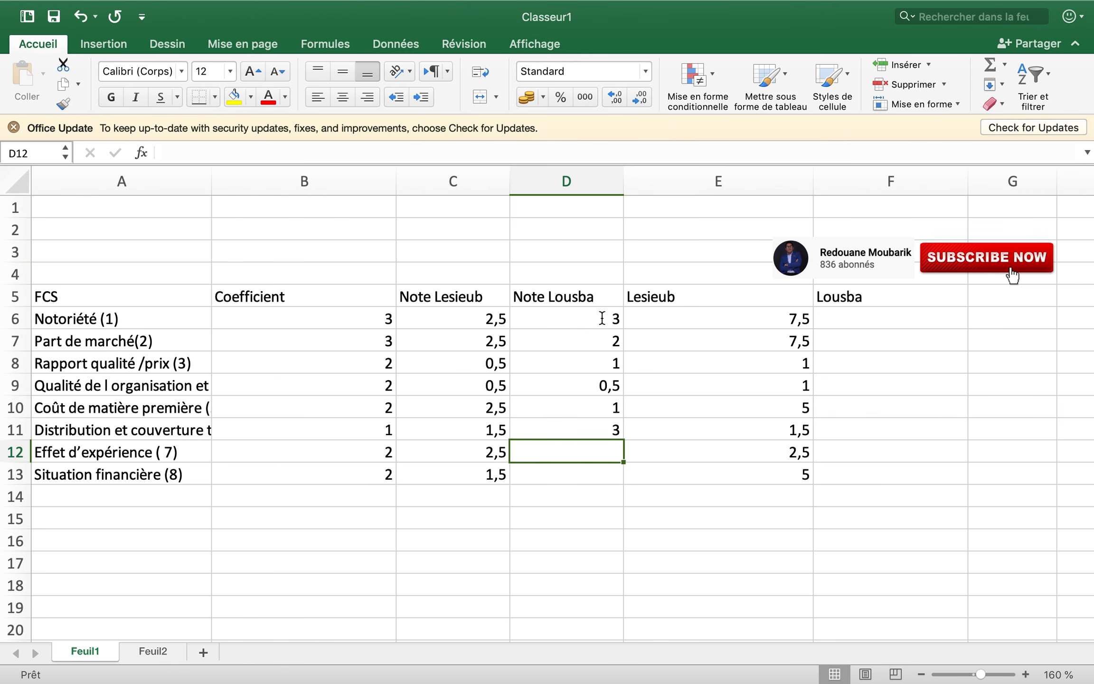
key("Return")
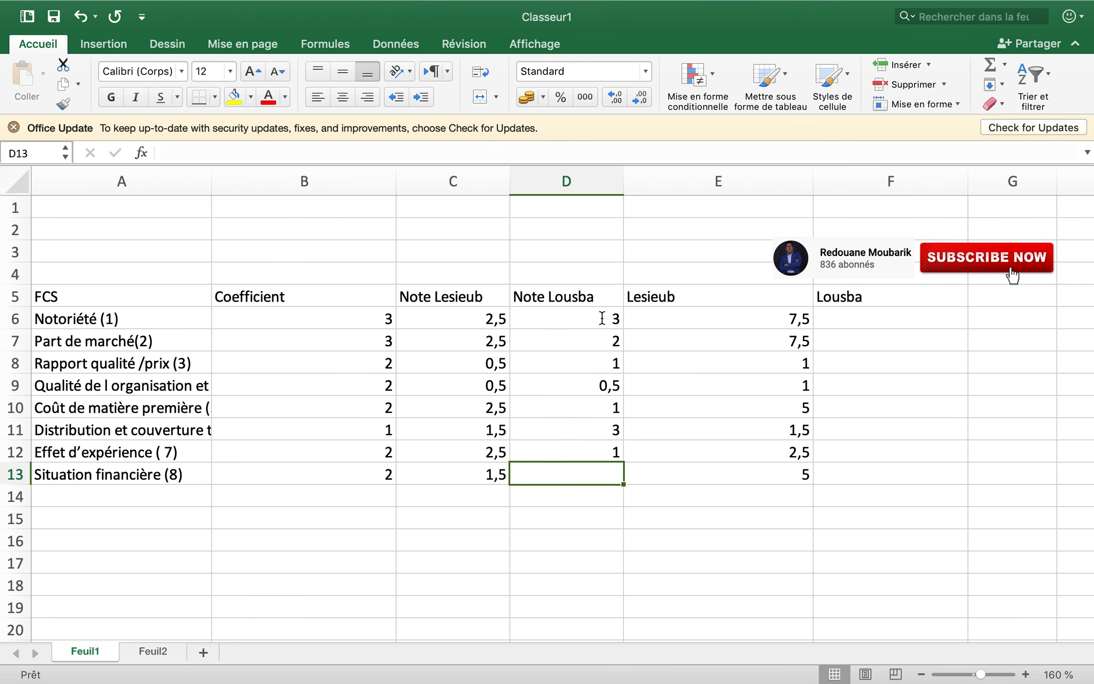
type("2")
key("Return")
left_click(850, 384)
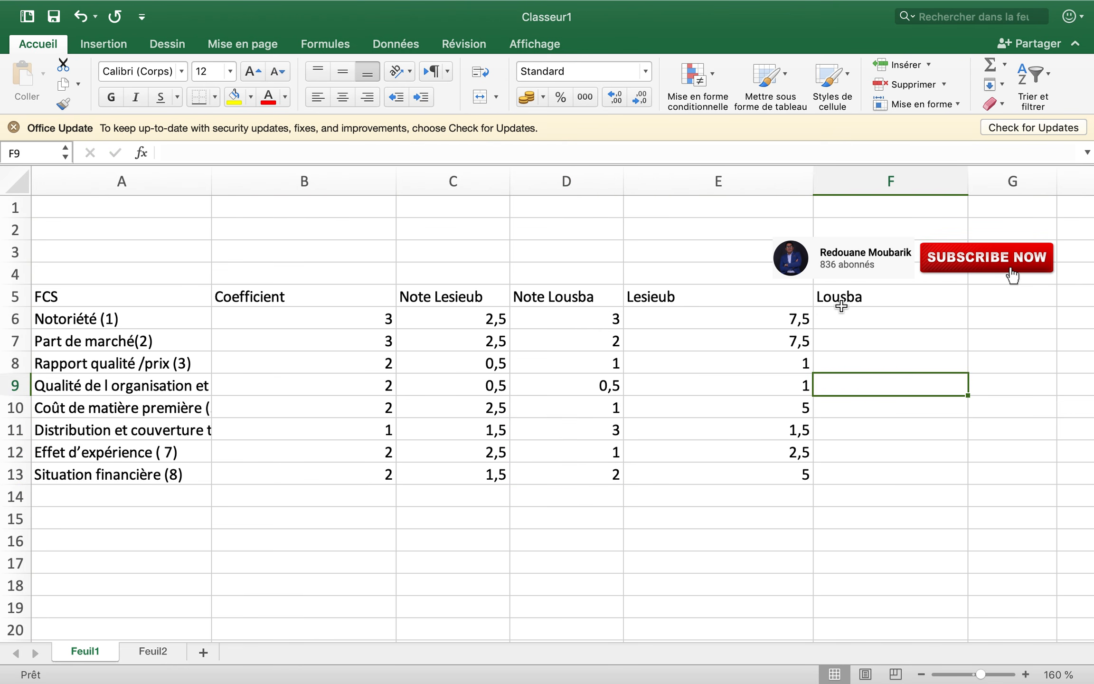
Enter the formula =D6*B6 in F6 to calculate Lousba's weighted score for Notoriété
left_click(843, 318)
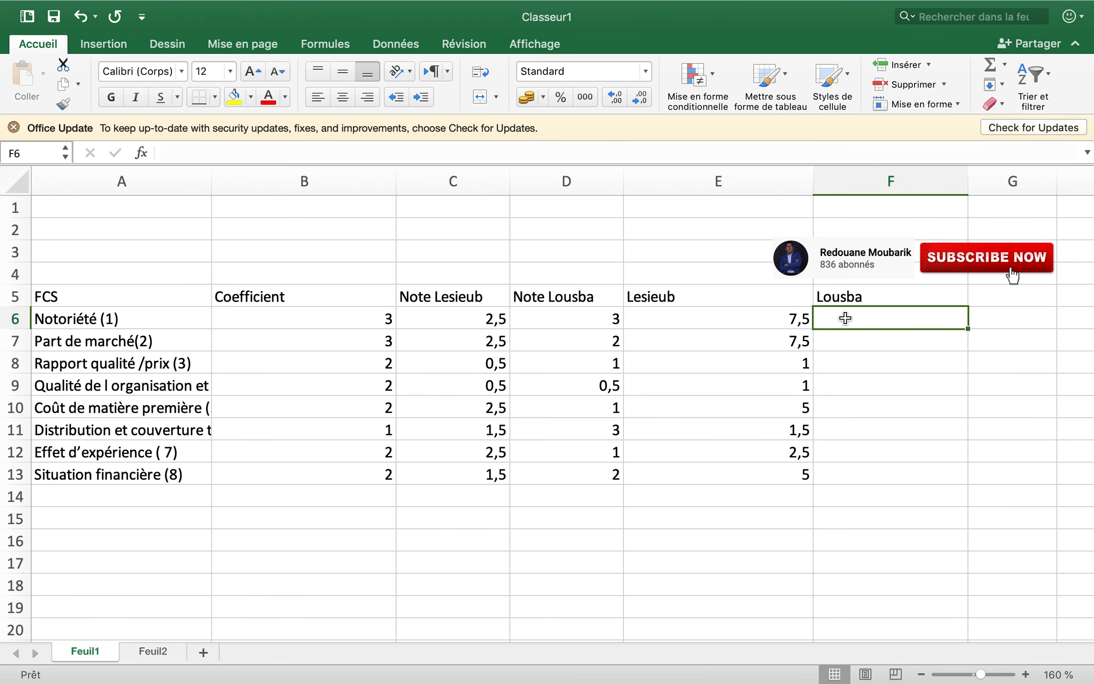
type("=")
key("BackSpace")
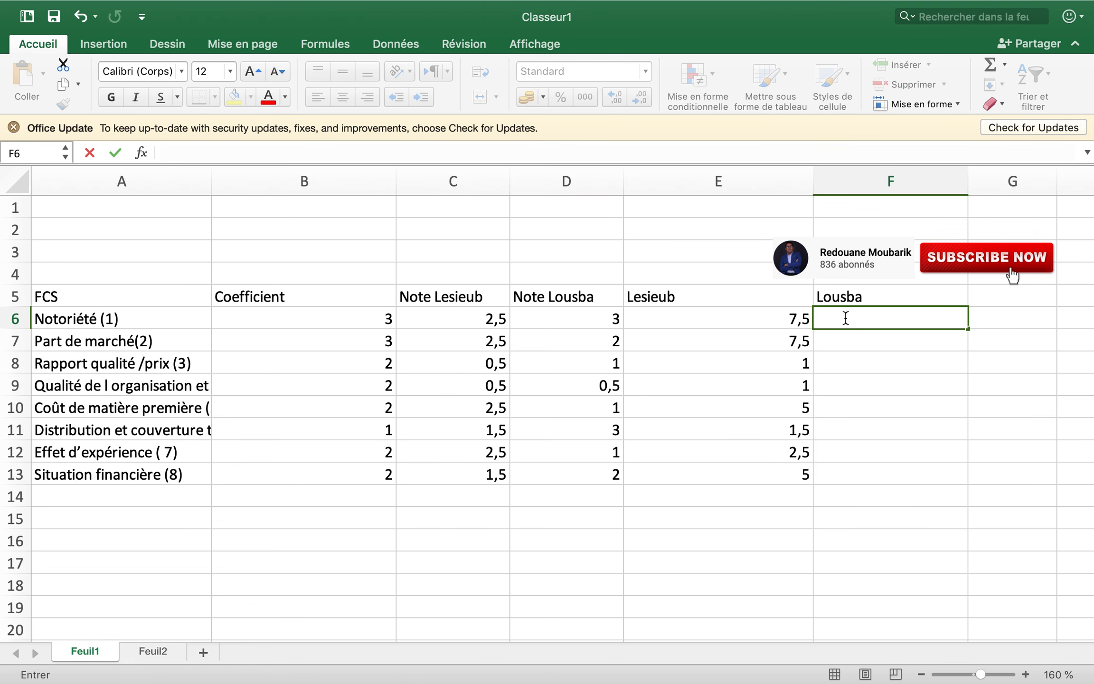
type("=")
left_click(570, 317)
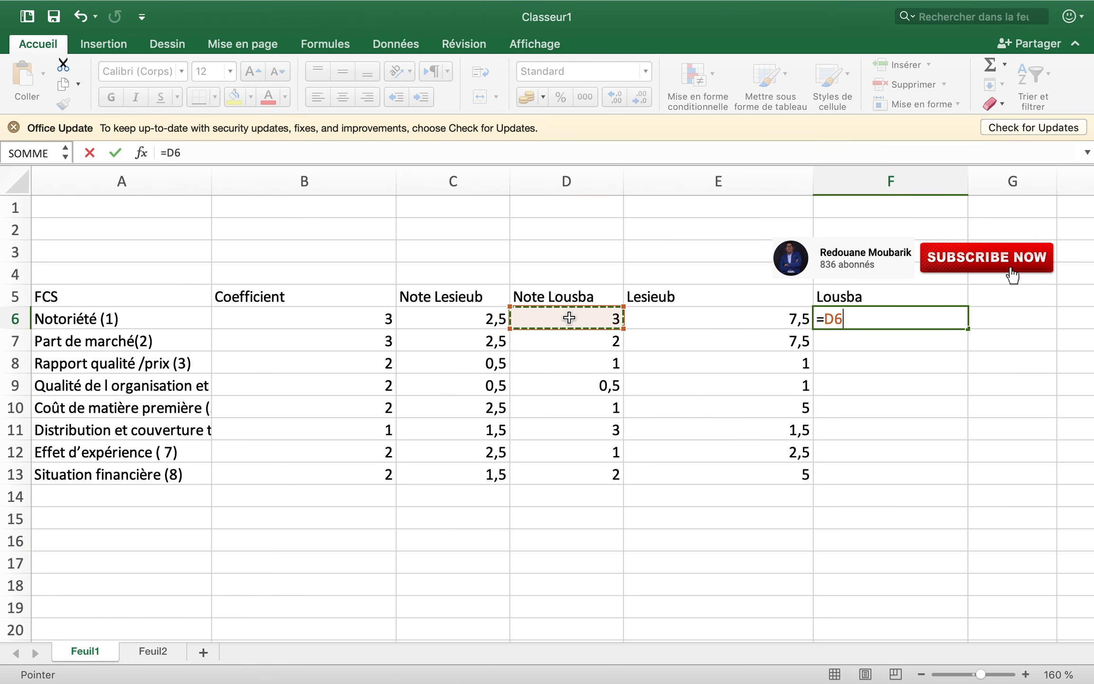
type("*")
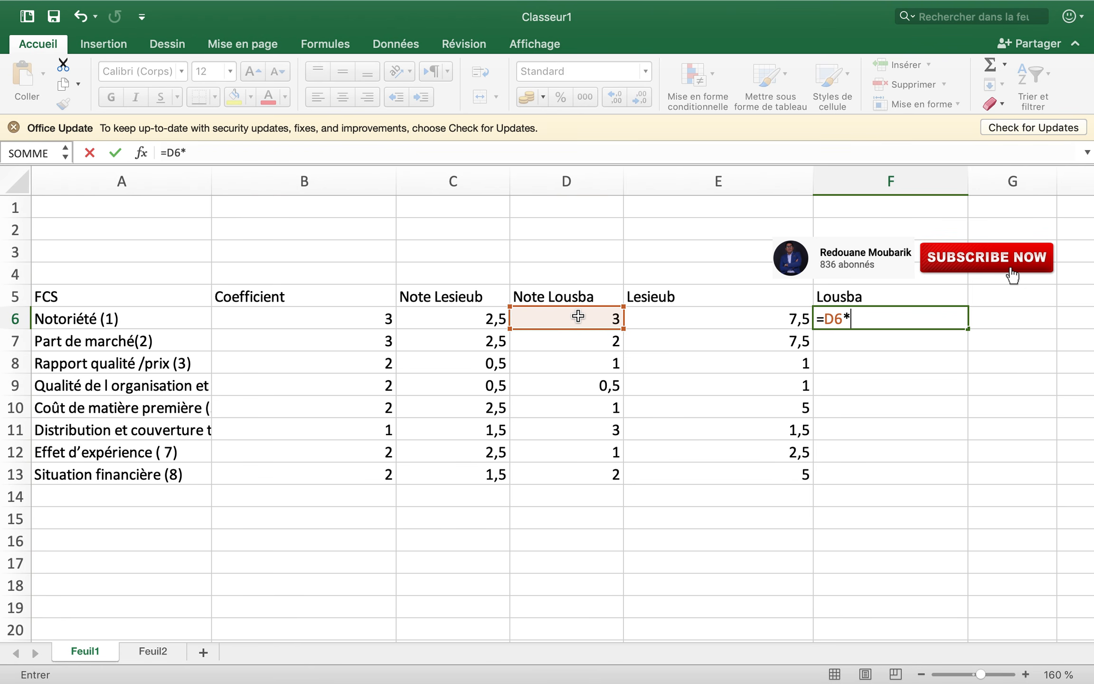
left_click(334, 318)
key("Return")
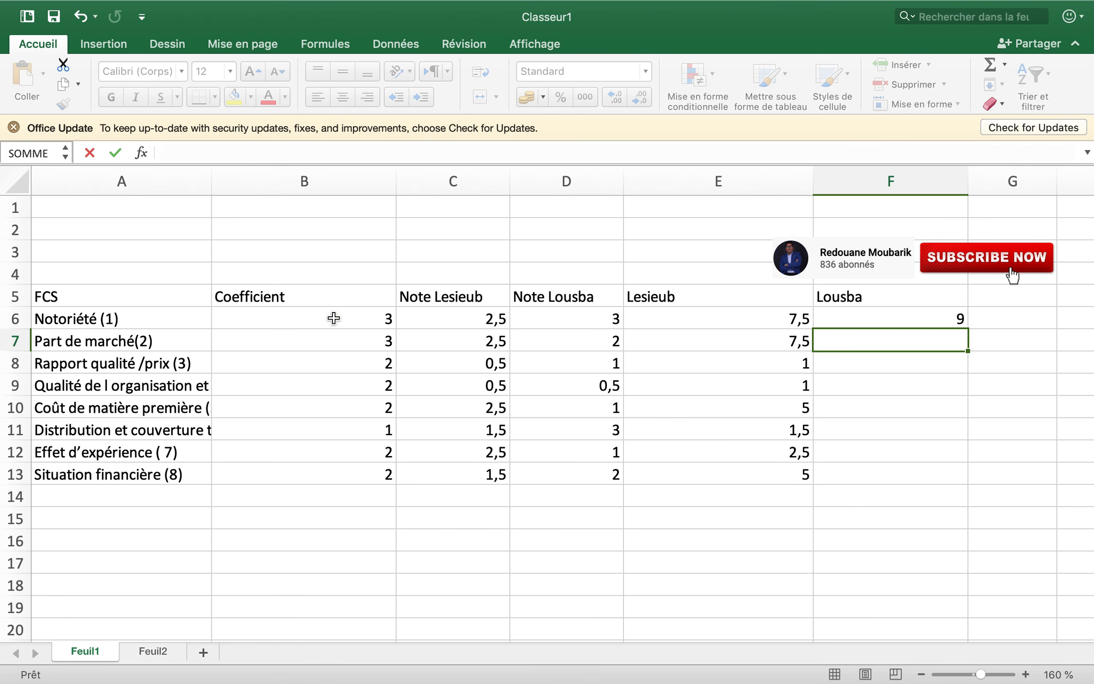
Move the Subscribe Now image left, clear of F6's corner, and fill the F6 formula down to F13
left_click(596, 411)
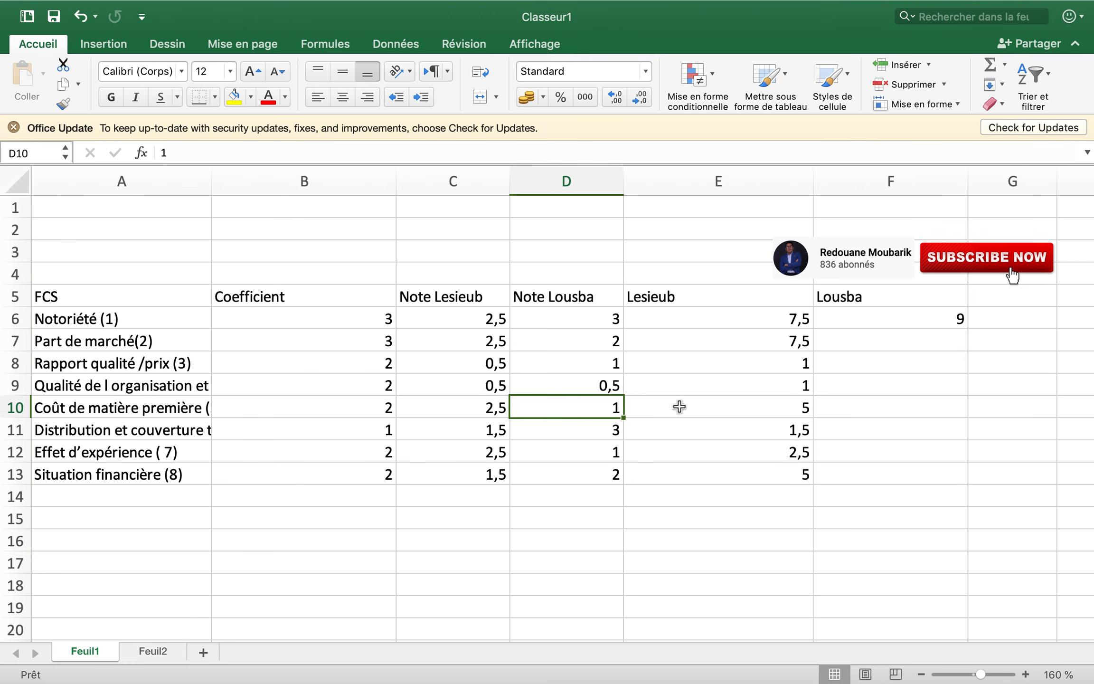
left_click(960, 318)
left_click(863, 315)
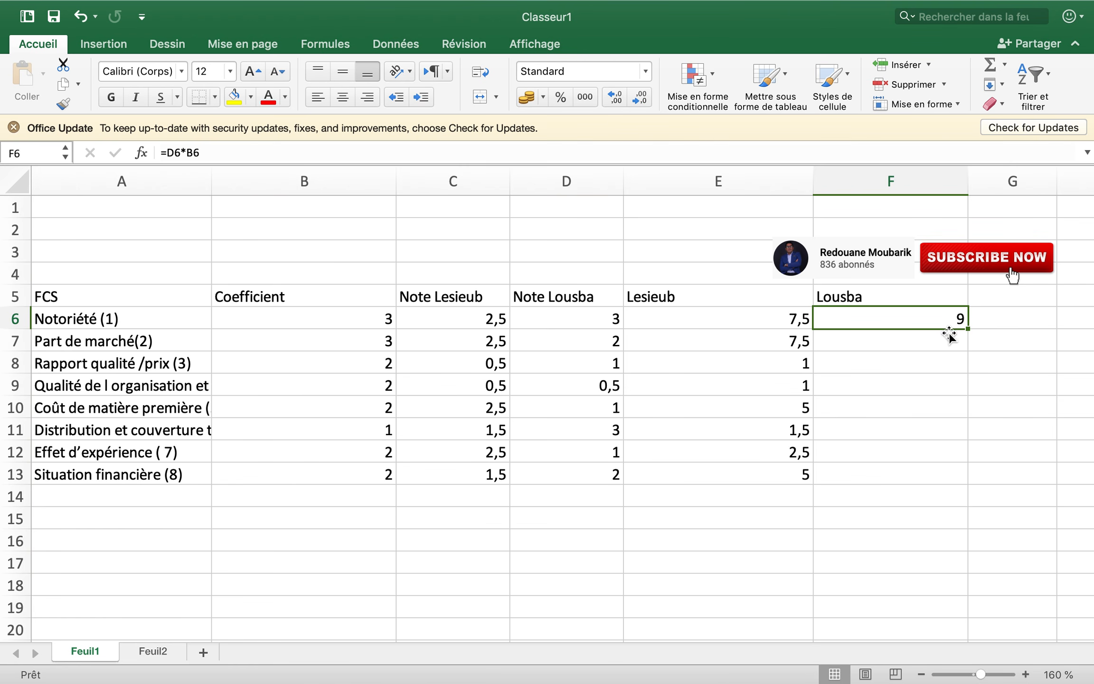
left_click(990, 290)
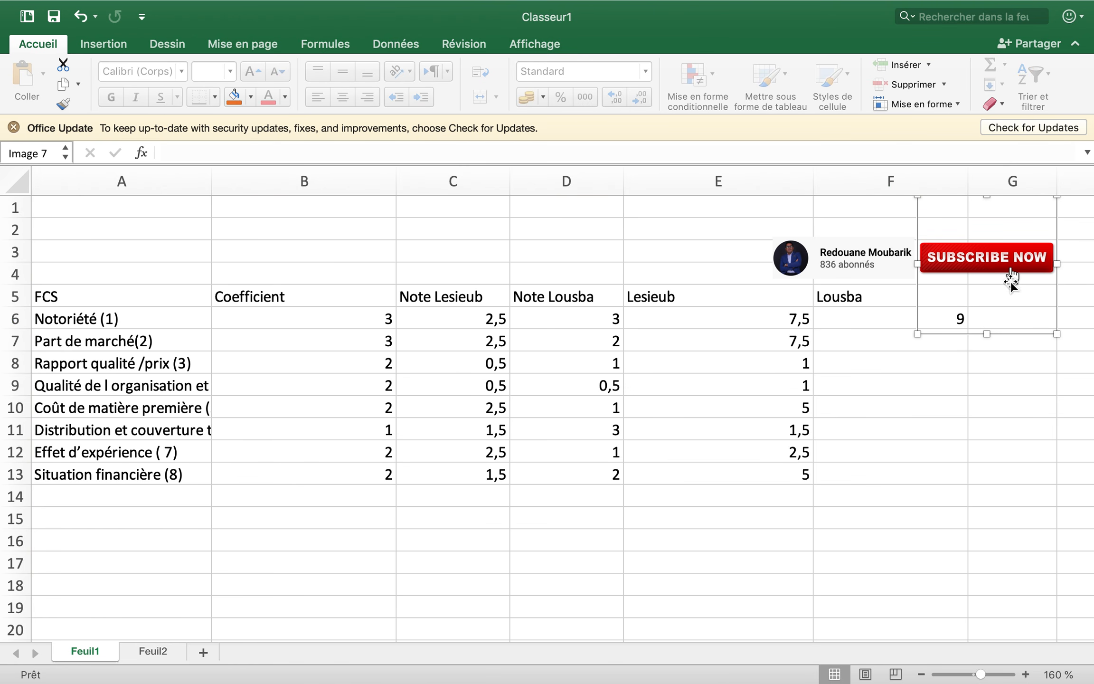
left_click_drag(1012, 283, 884, 225)
left_click(963, 319)
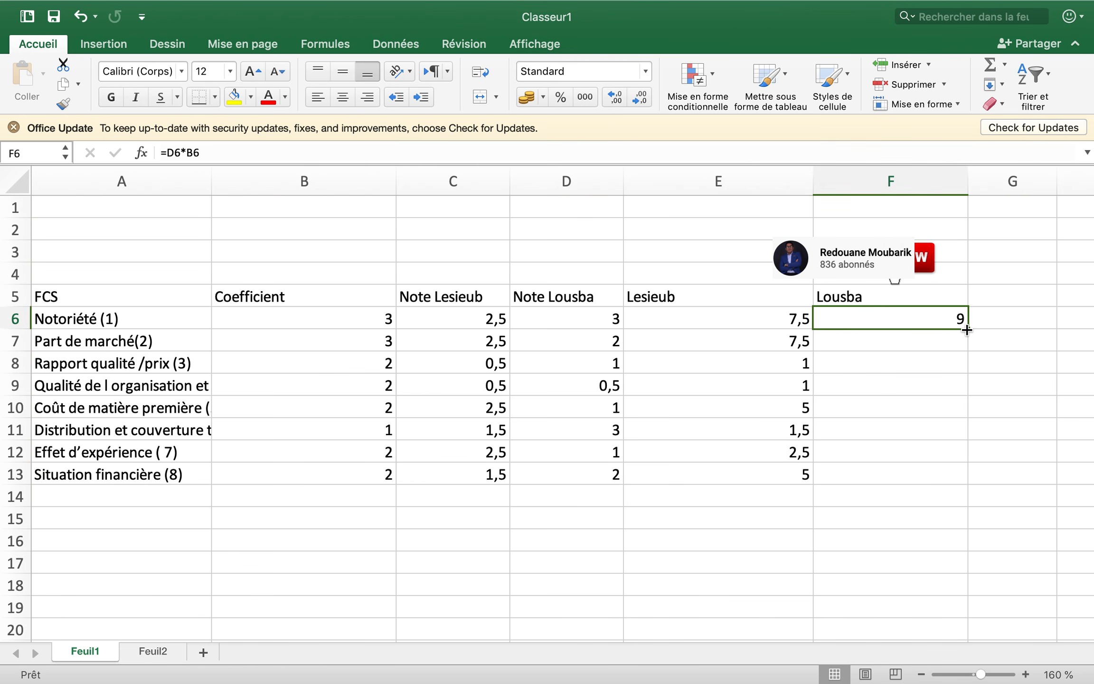
left_click_drag(967, 329, 974, 470)
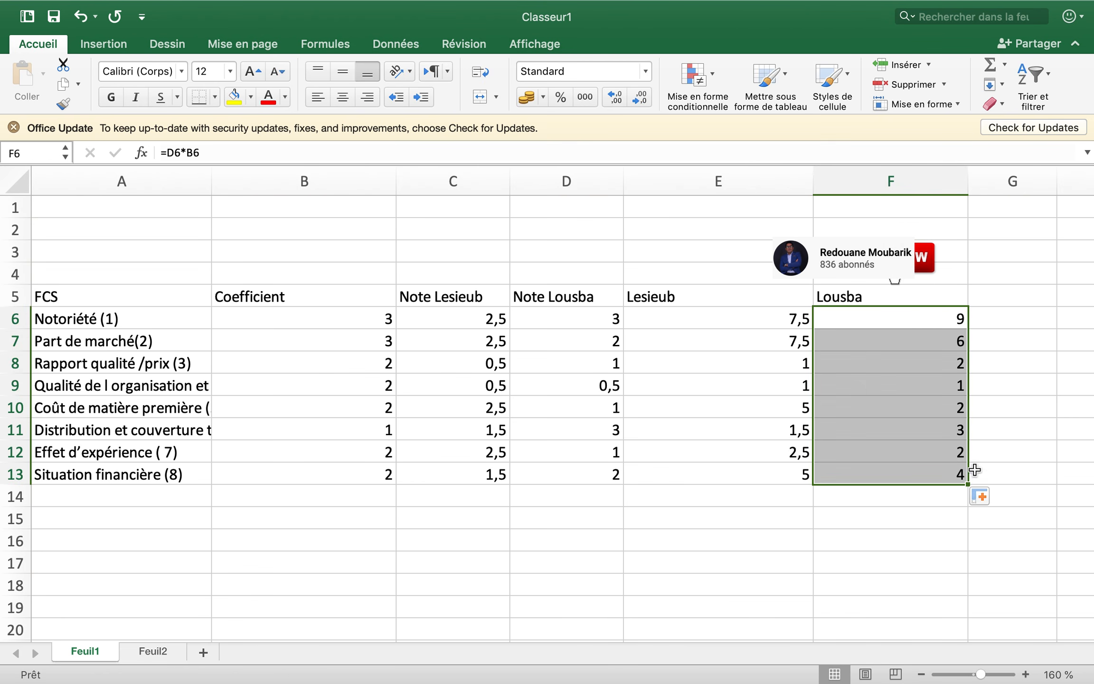
Move the Subscribe Now image back beside the channel profile image, above columns F and G, and deselect it
left_click(985, 319)
left_click_drag(931, 253, 1052, 250)
left_click(1016, 420)
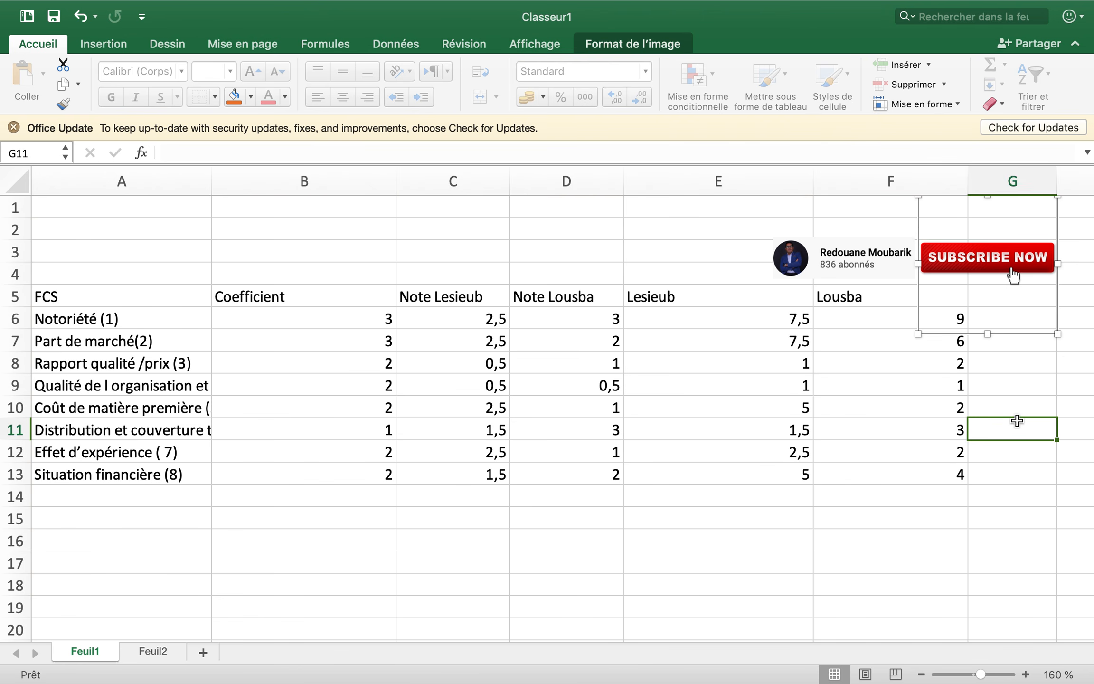
left_click(616, 365)
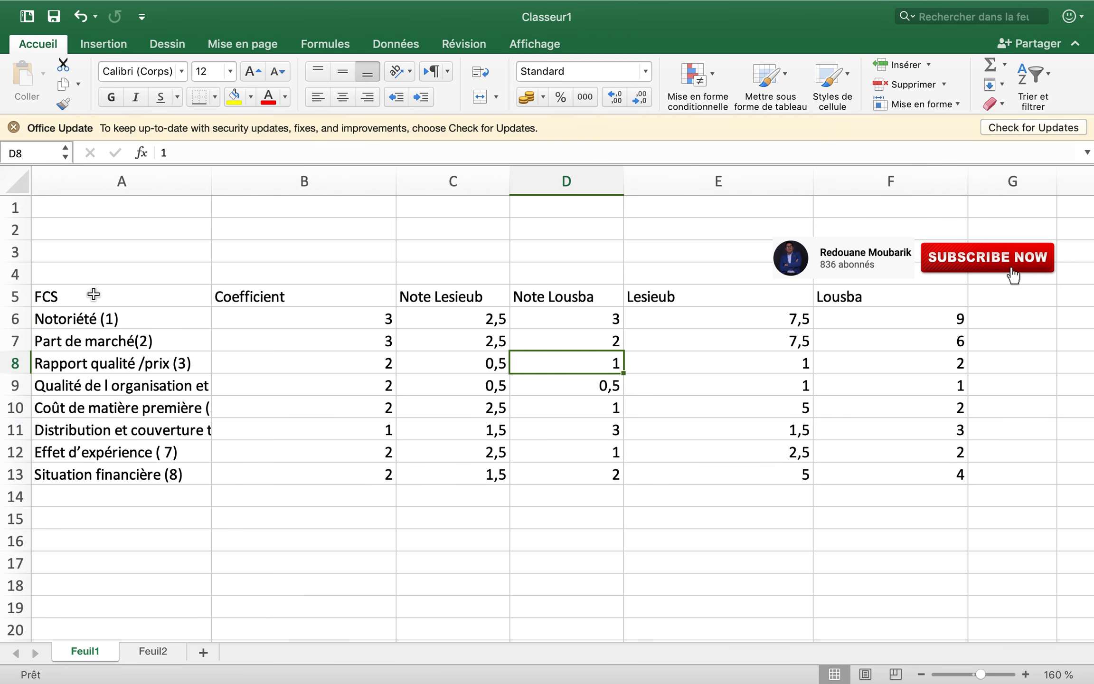
Insert a plain radar chart without markers from the FCS labels in A5:A13 and the Lesieub and Lousba scores in E5:F13
left_click_drag(90, 294, 76, 477)
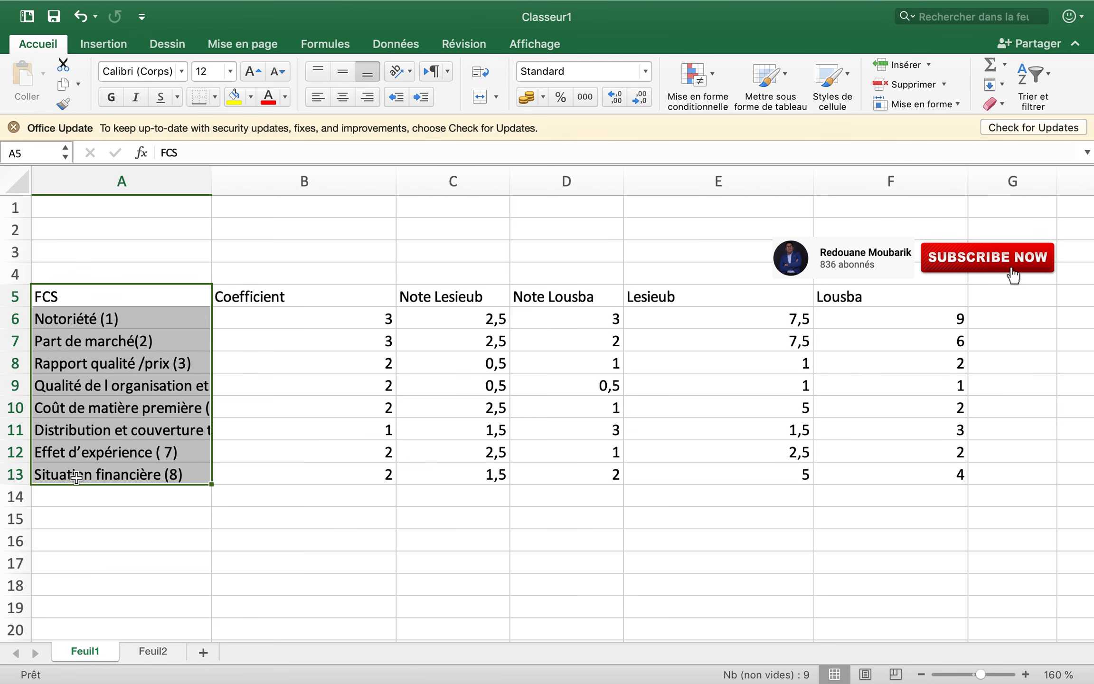
left_click_drag(653, 296, 852, 480)
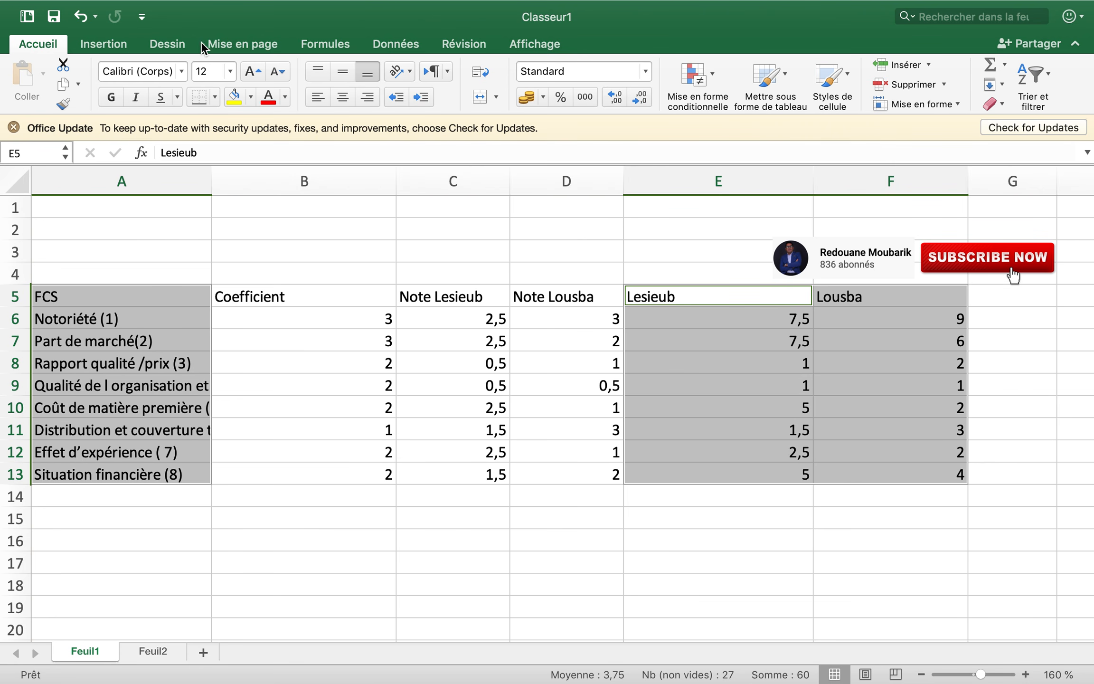
left_click(123, 46)
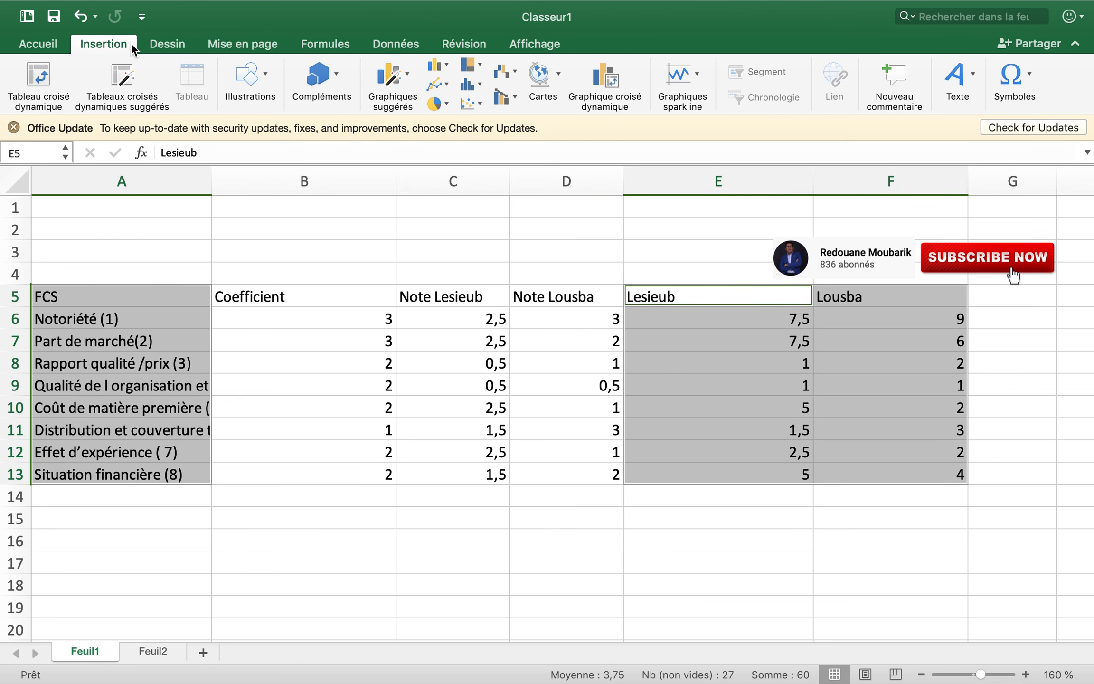
left_click(513, 70)
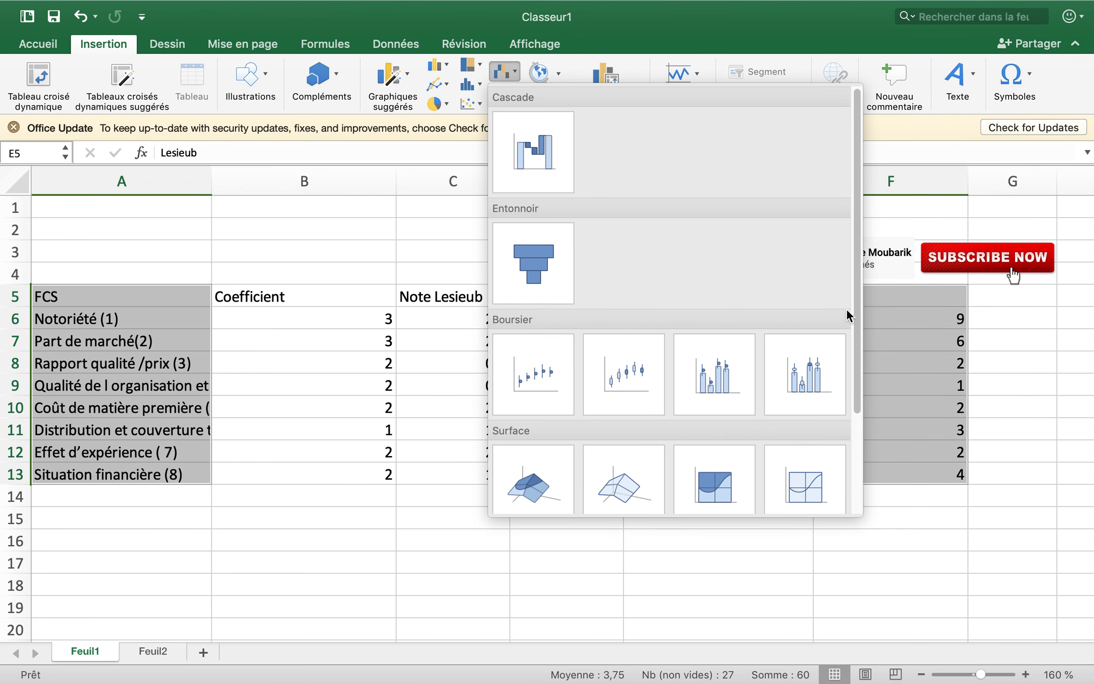
left_click_drag(856, 283, 854, 433)
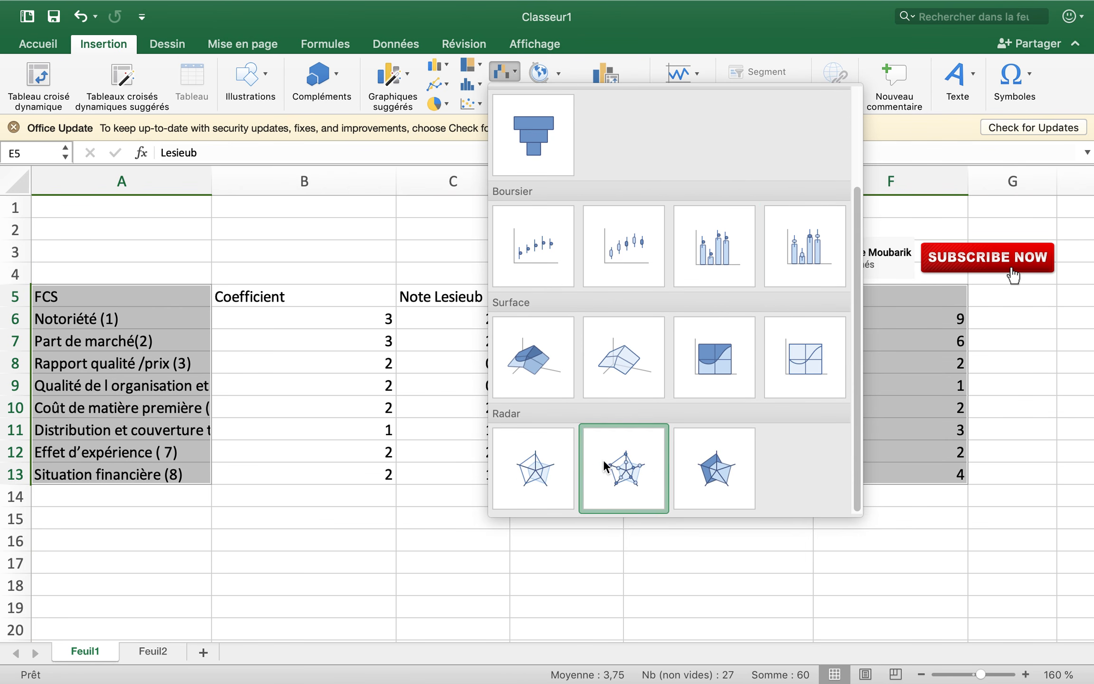
left_click(546, 460)
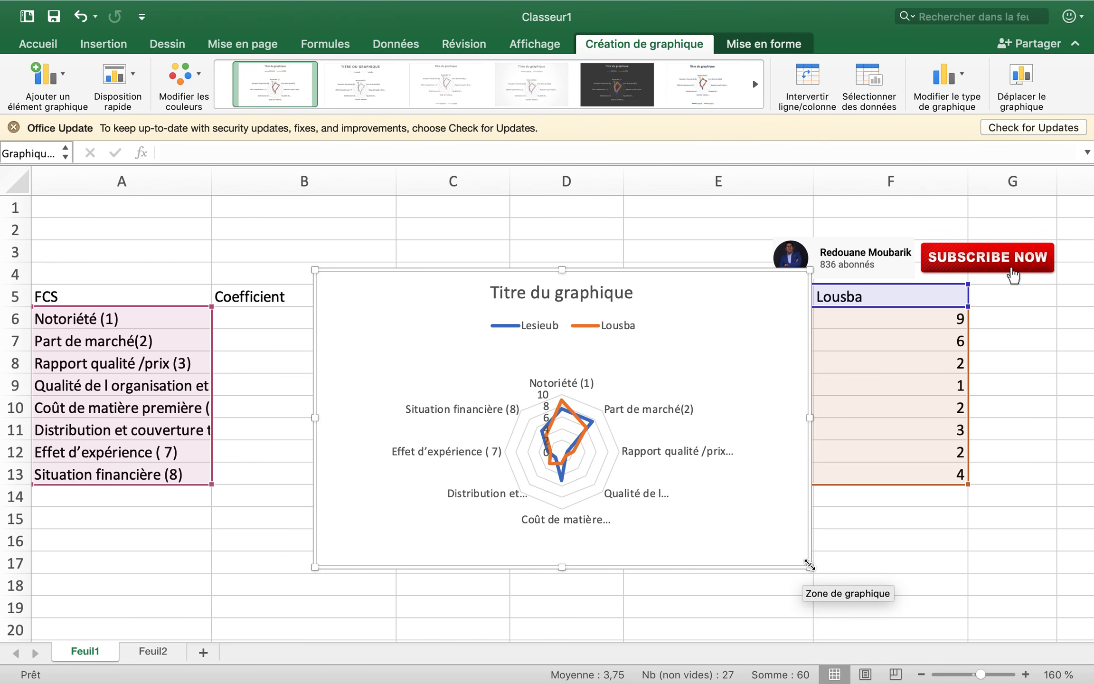
Enlarge the radar chart so its labels fit and move it over columns A to E, starting at row 1
left_click_drag(810, 568, 966, 657)
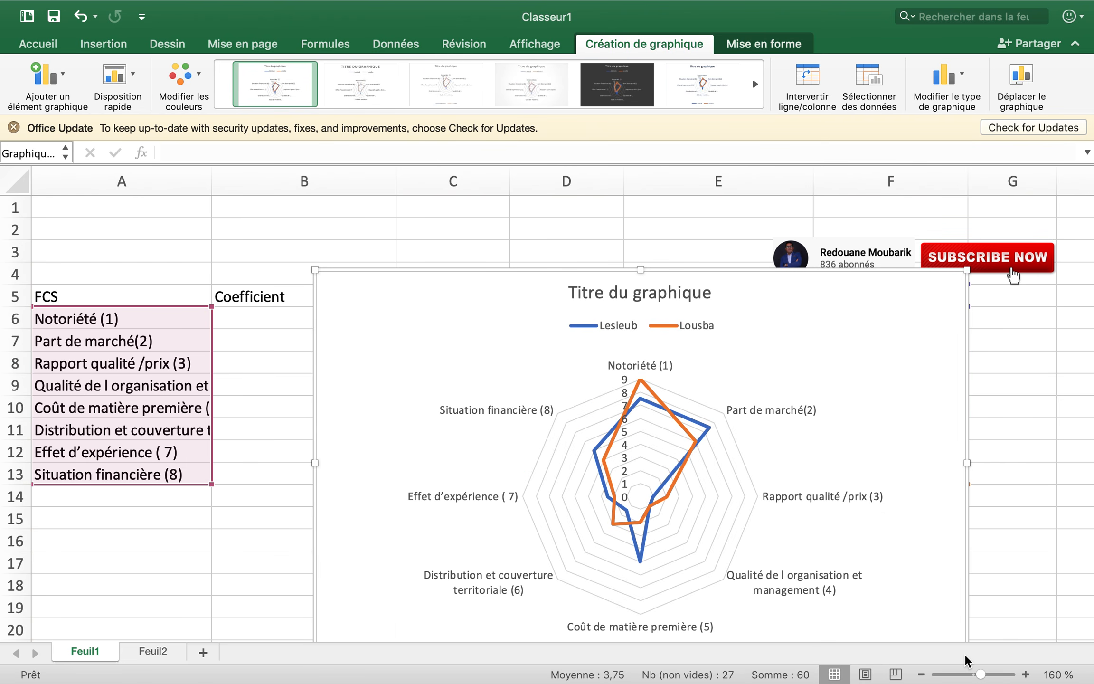
left_click_drag(676, 260, 488, 201)
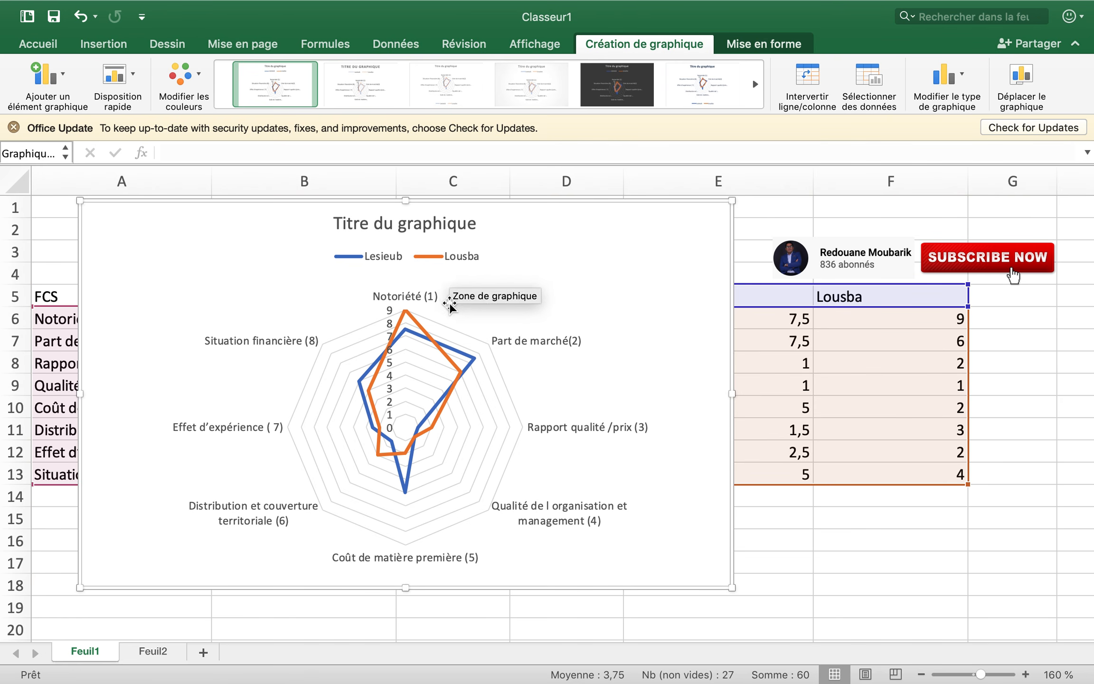
Replace the radar chart's placeholder title with "Évaluation de la position concurrentielle des deux"
left_click(432, 221)
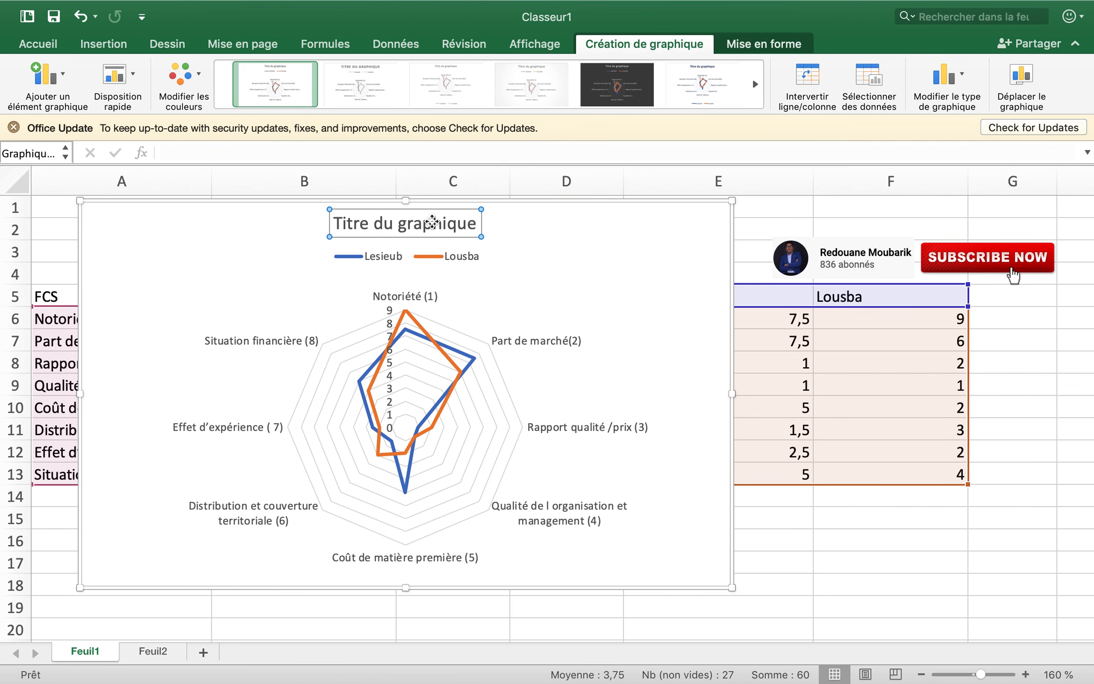
double_click(432, 221)
double_click(469, 222)
left_click(469, 222)
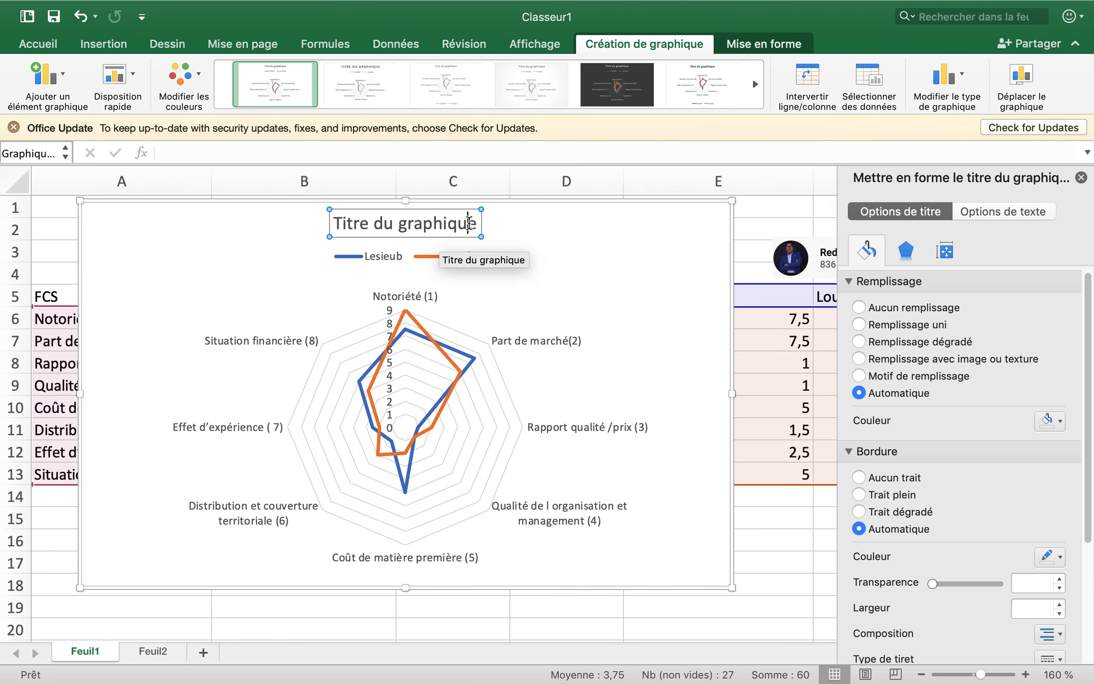
triple_click(468, 223)
key("BackSpace")
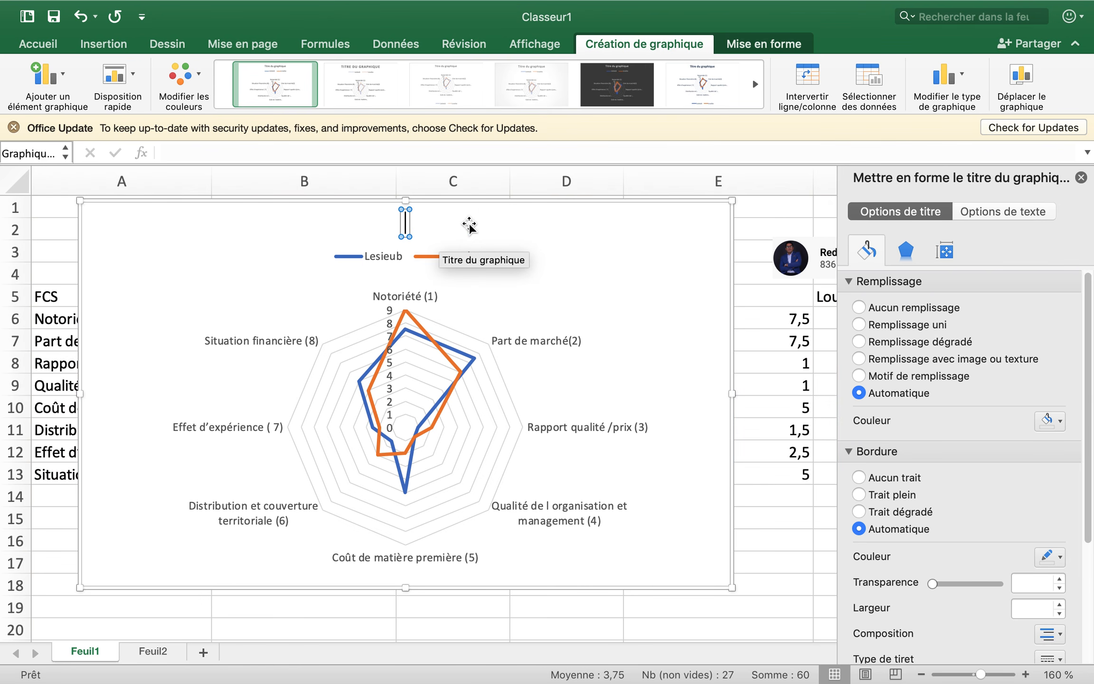
type("Évaluation d")
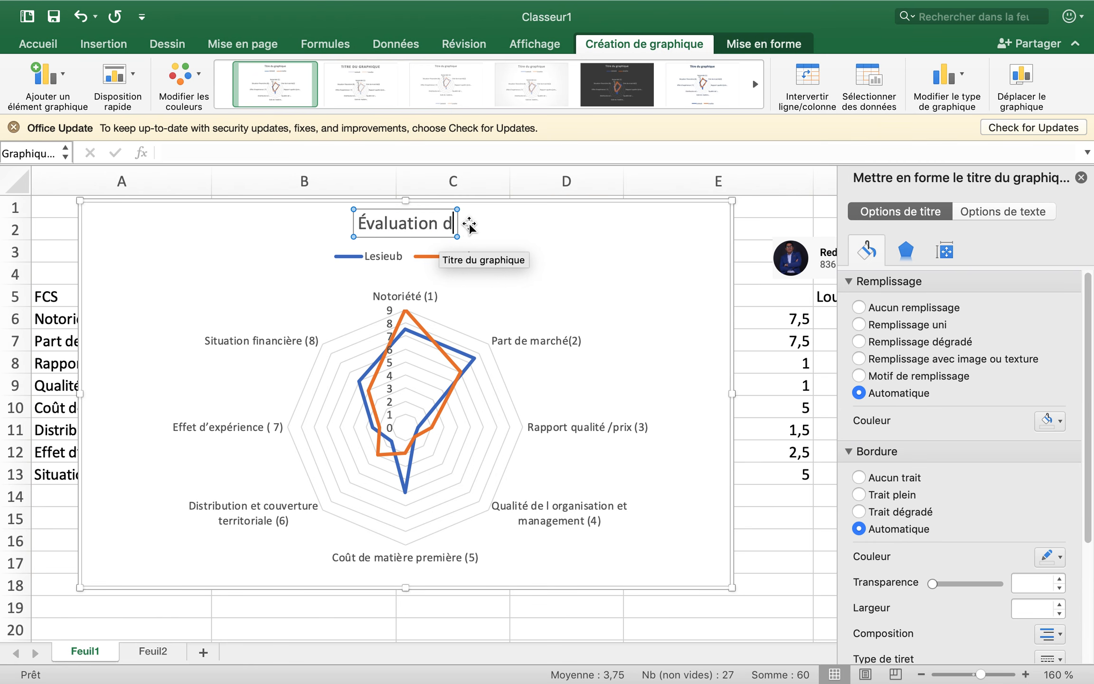
type("e la pos")
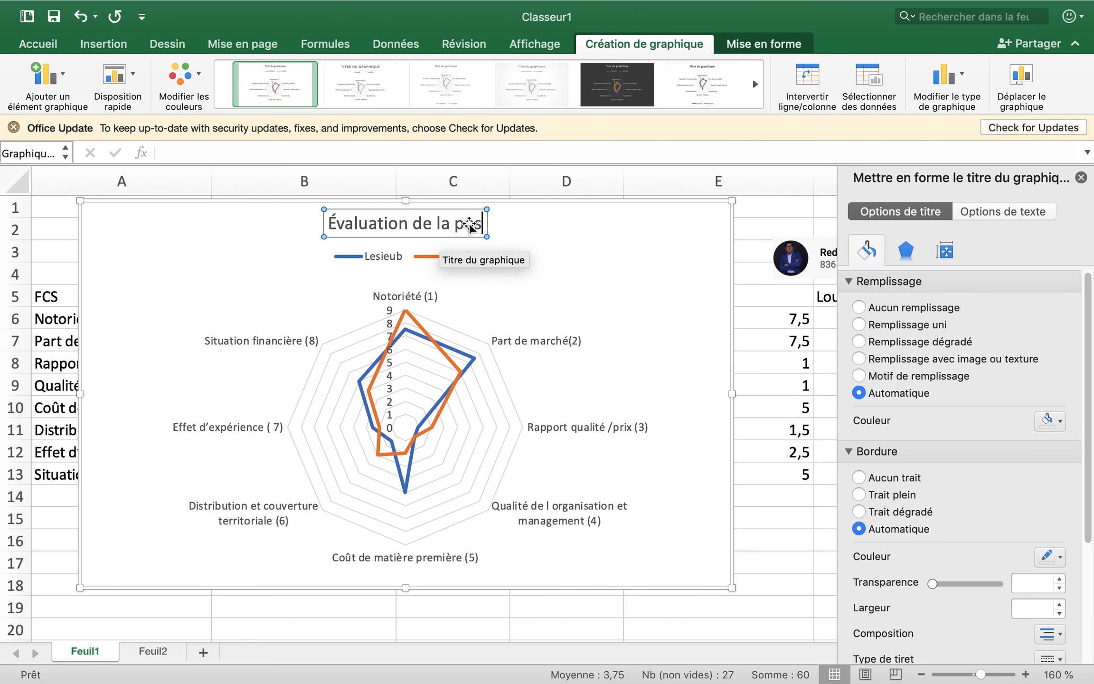
type("ition de")
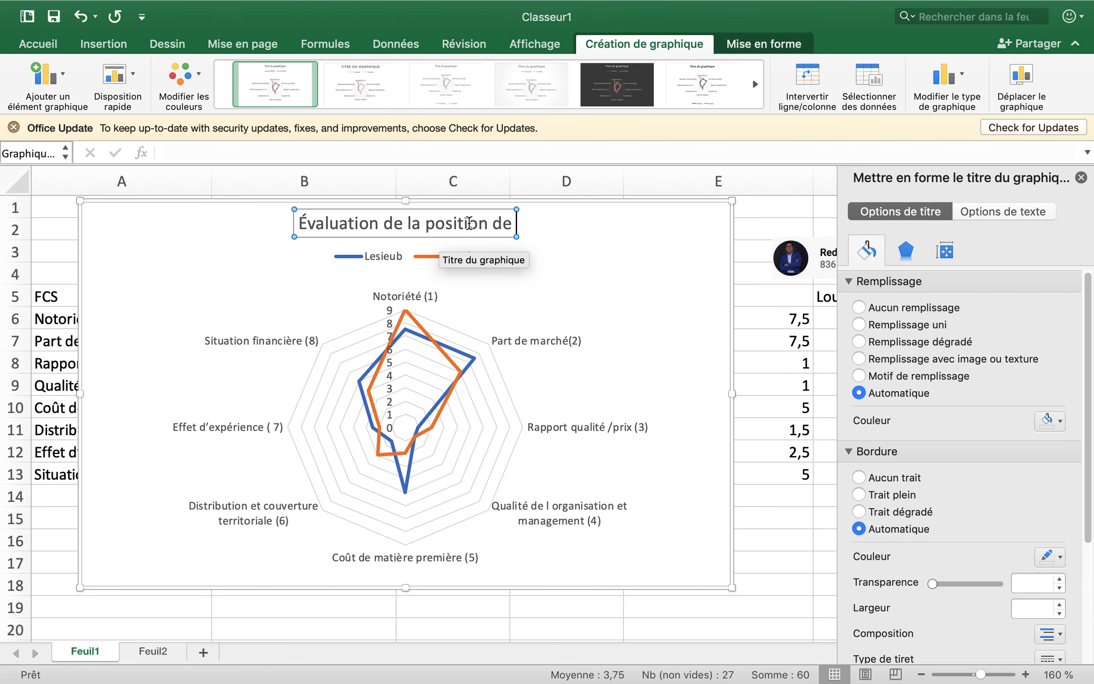
key("BackSpace")
key("BackSpace")
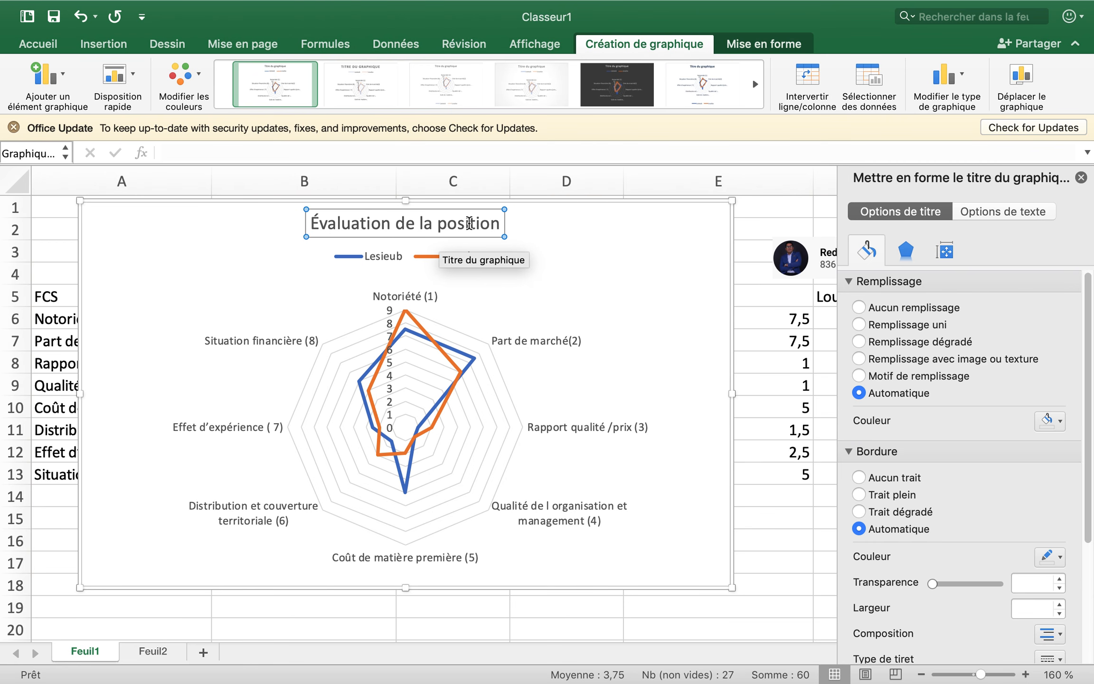
type("concurren")
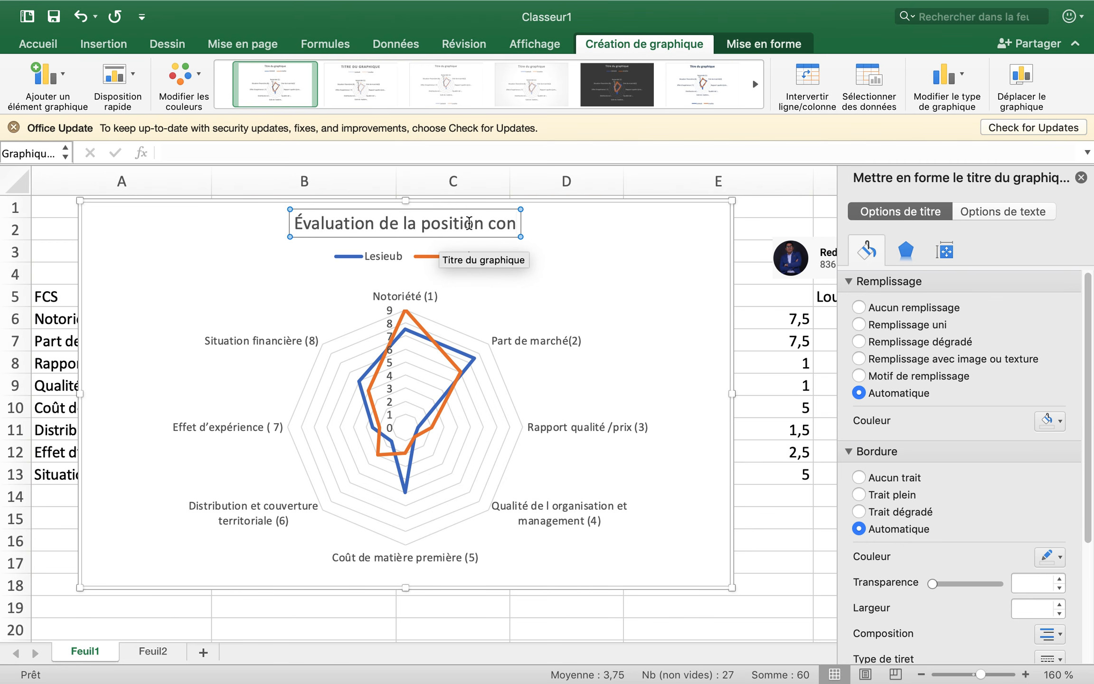
type("t")
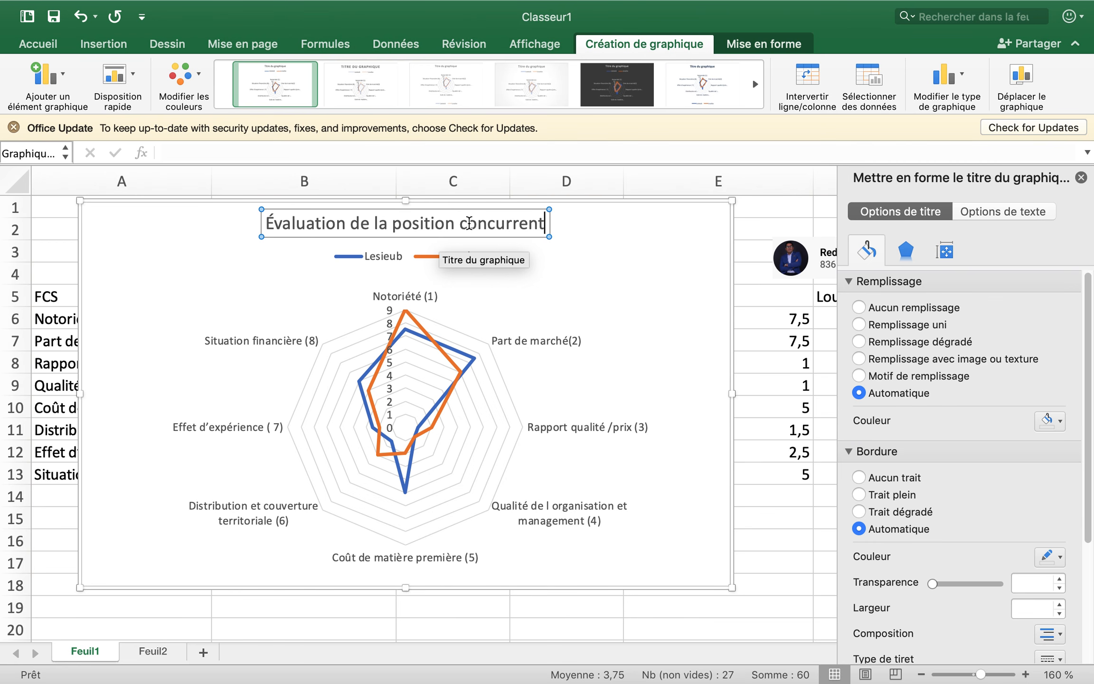
type("ielle de")
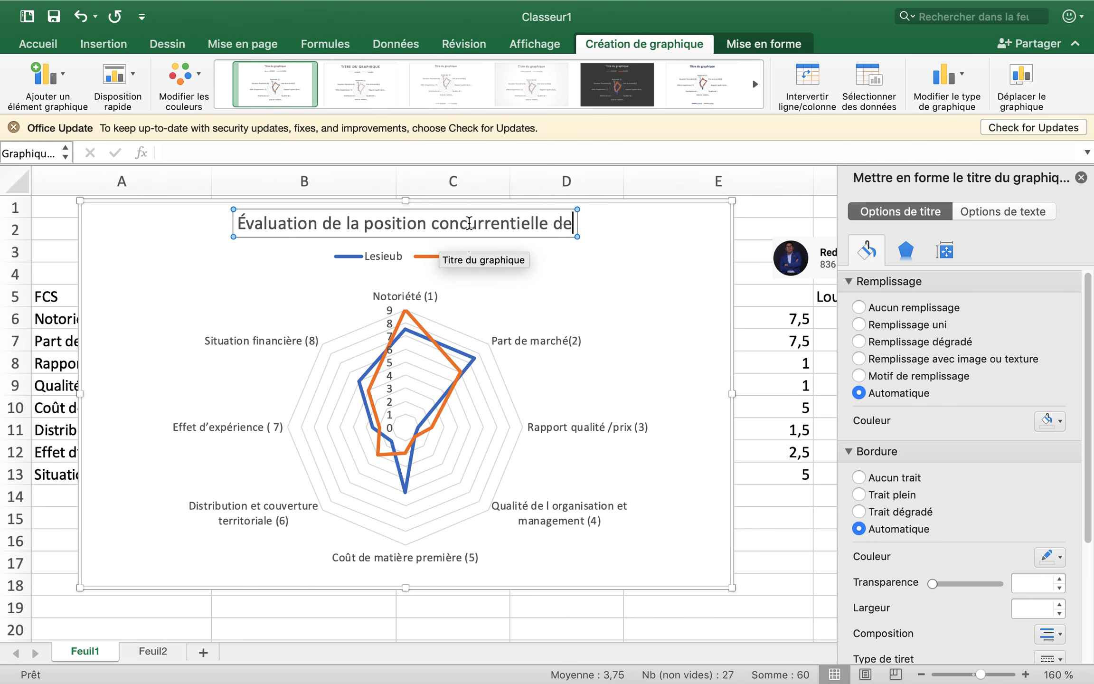
type("s deux")
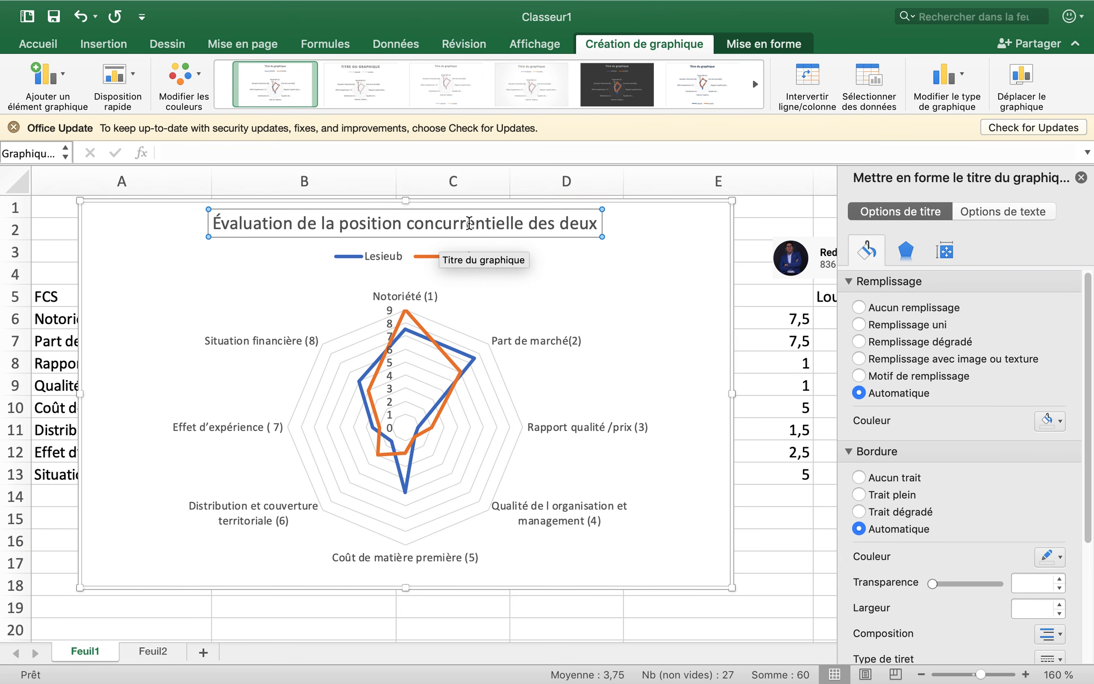
Replace "des deux" at the end of the radar chart title with "relative", keeping a space after "concurrentielle"
key("BackSpace")
key("BackSpace")
key("BackSpace")
key("BackSpace")
key("BackSpace")
key("BackSpace")
key("BackSpace")
key("BackSpace")
key("BackSpace")
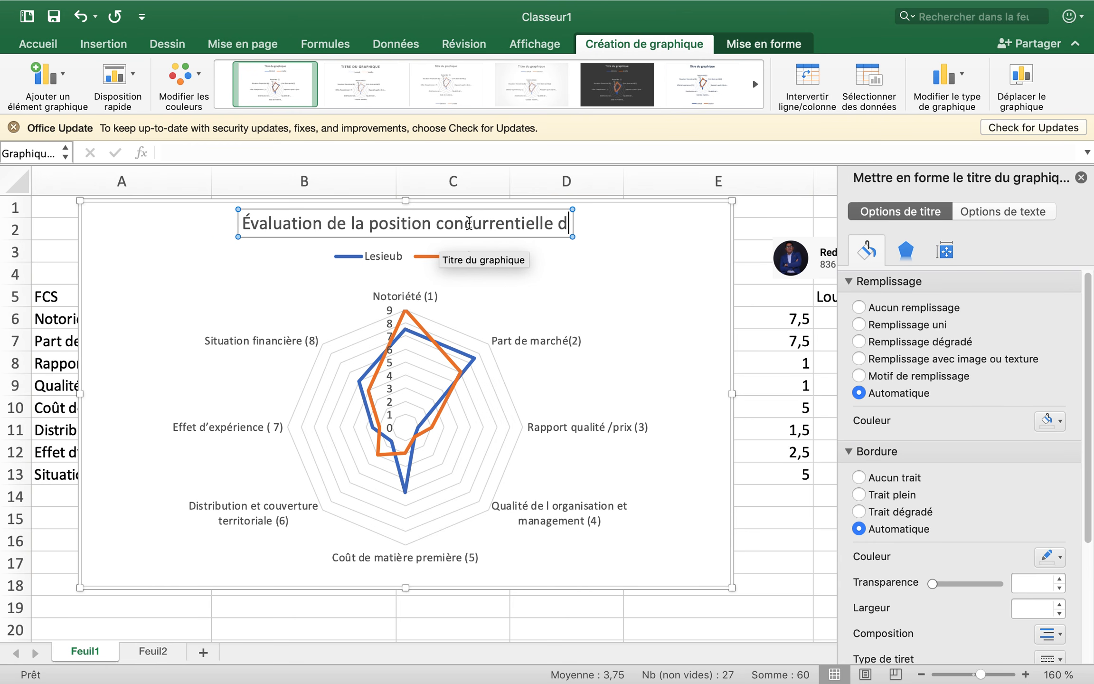
type("relative")
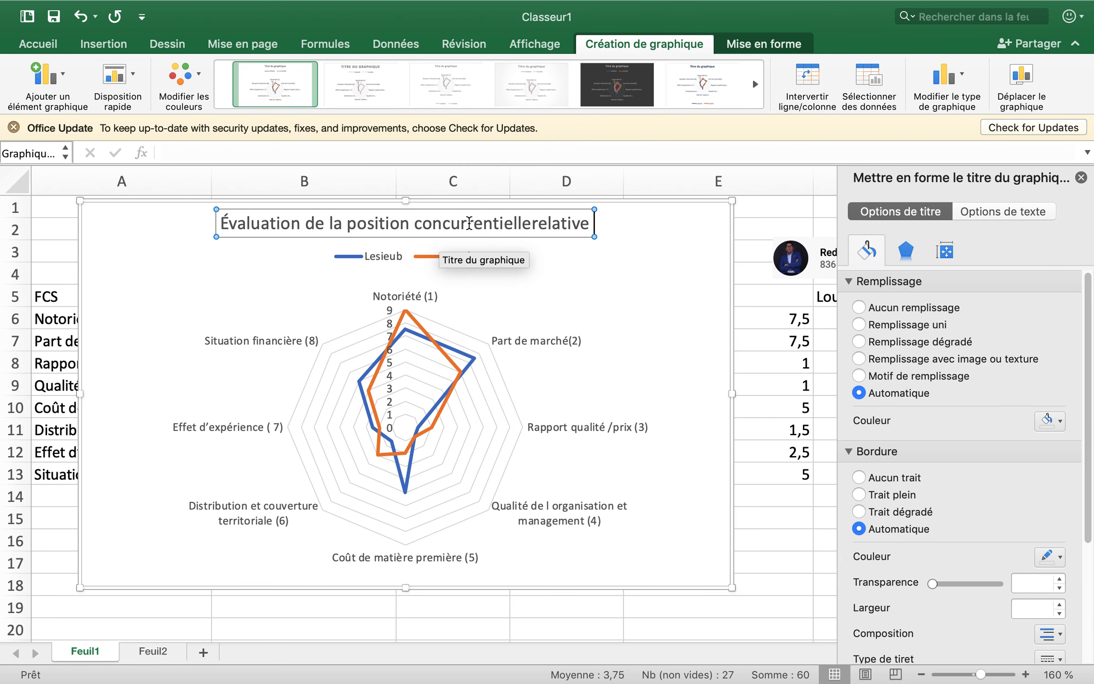
key("Left")
key("Left")
key("Left")
key("Left")
key("Left")
key("Left")
key("Right")
key("Right")
key("Right")
key("Right")
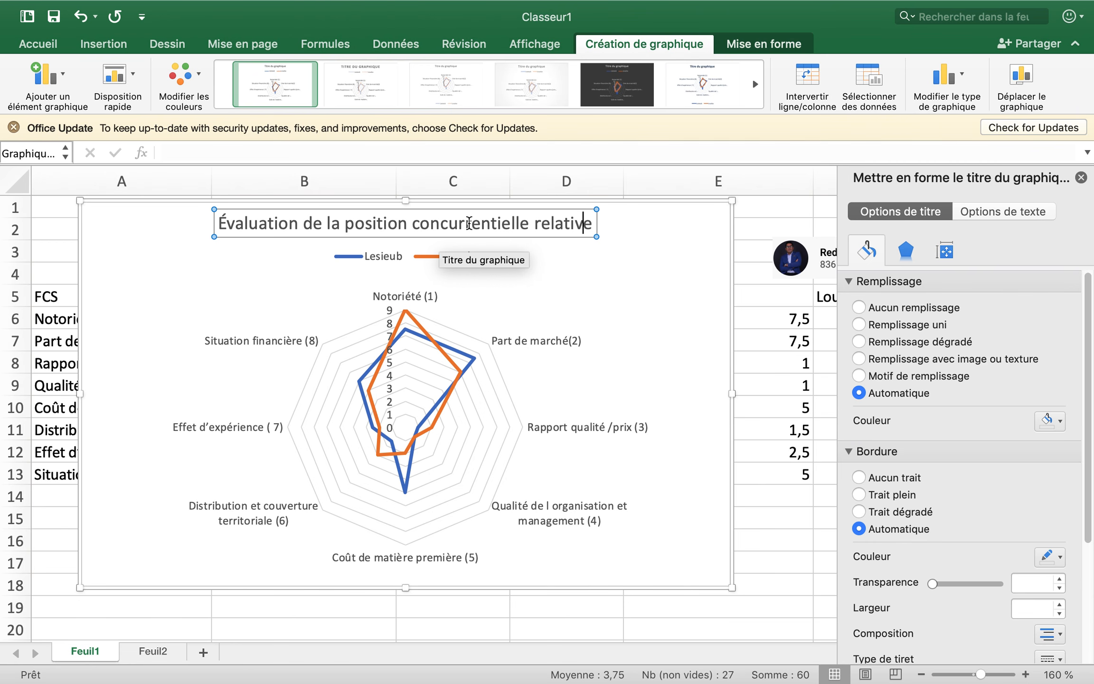
Complete the chart title with "de Lesieub" so it reads "Évaluation de la position concurrentielle relative de Lesieub", and leave title editing
type("de L")
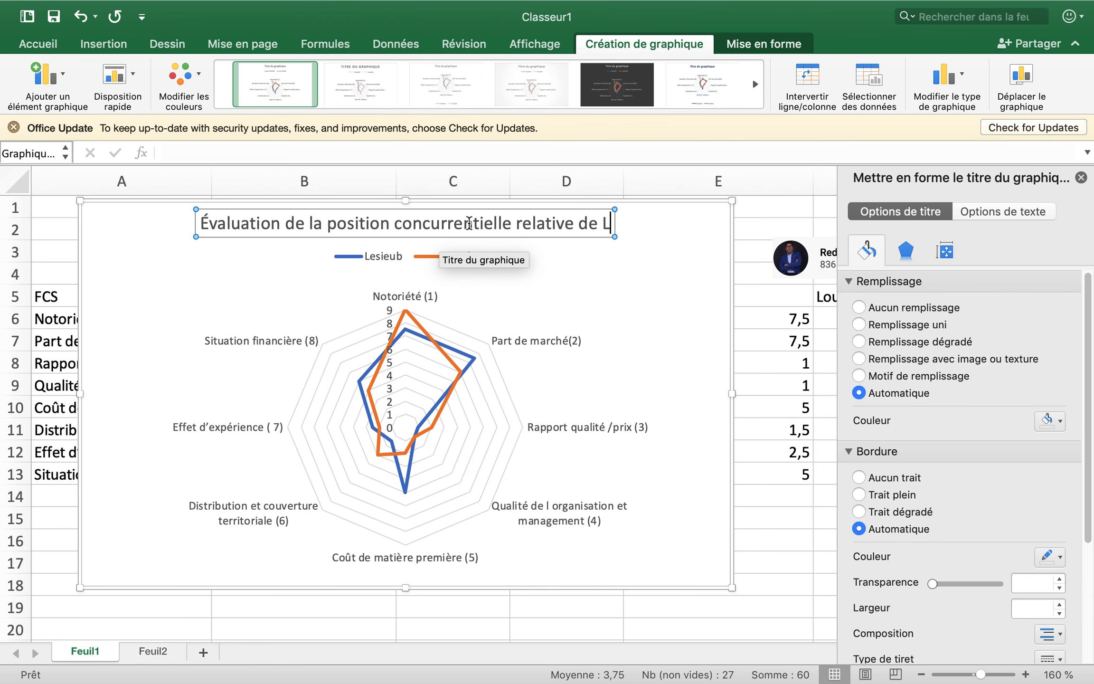
type("esieub")
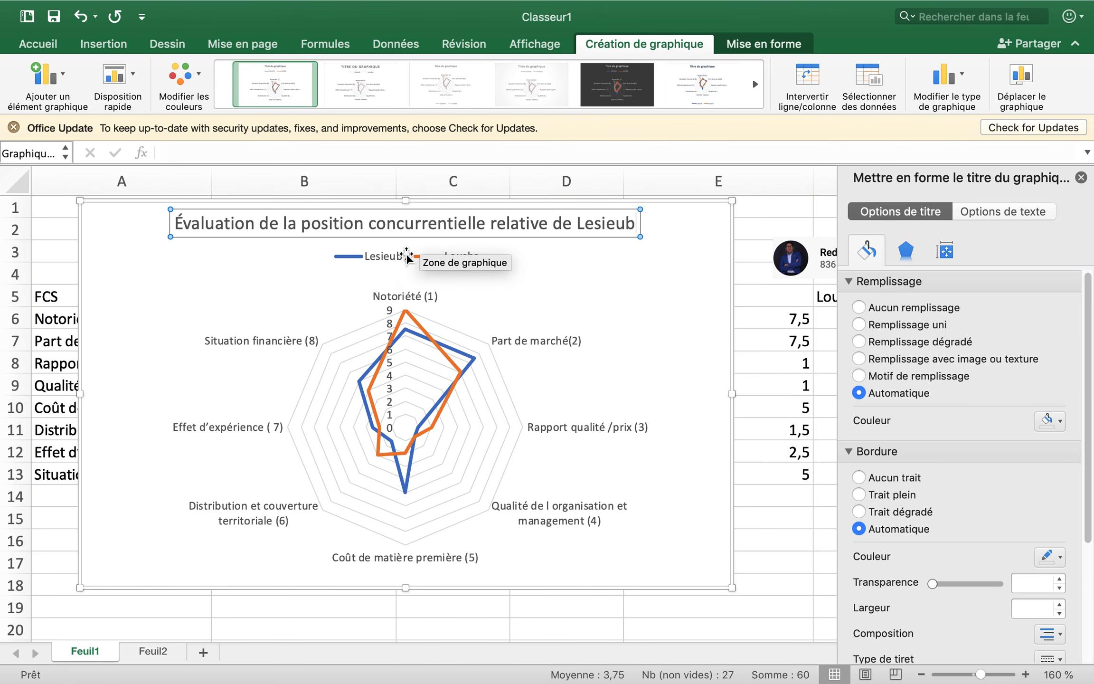
left_click(658, 270)
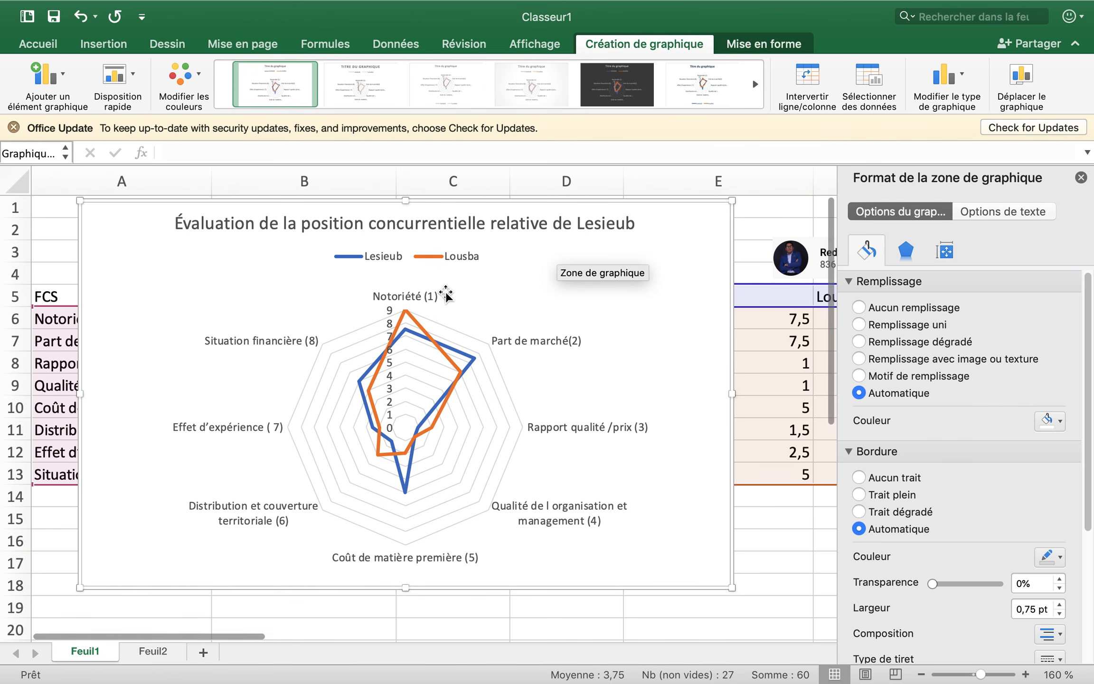
Colour the Lousba line segment between Effet d'expérience (7) and Situation financière (8) in the standard dark red
left_click(414, 321)
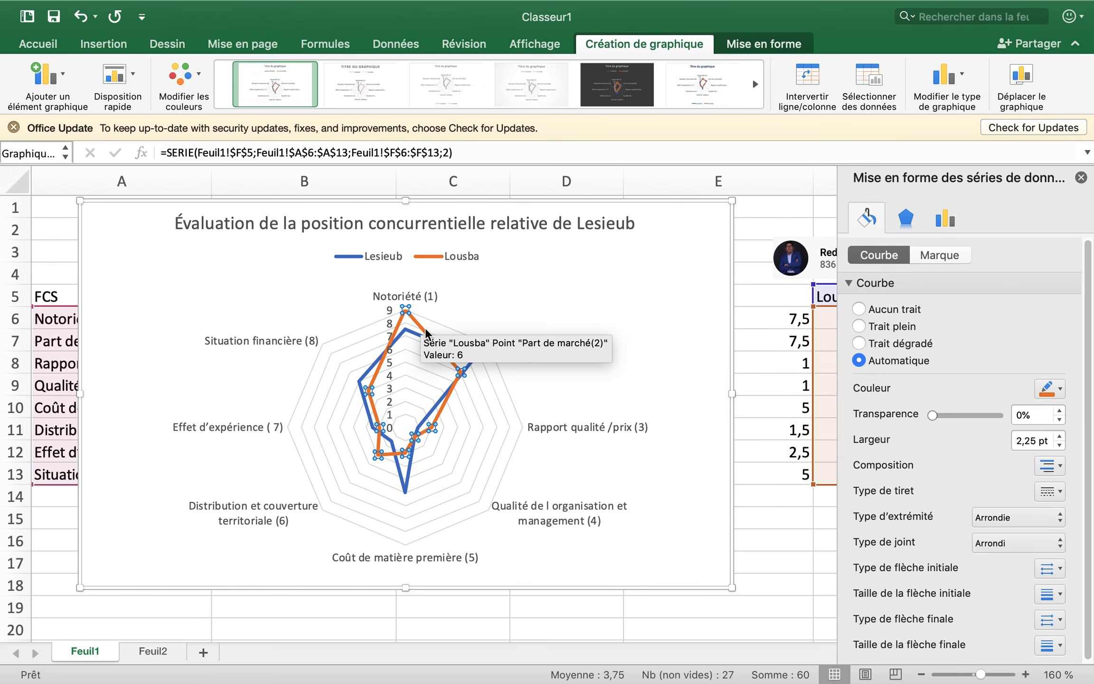
left_click(424, 334)
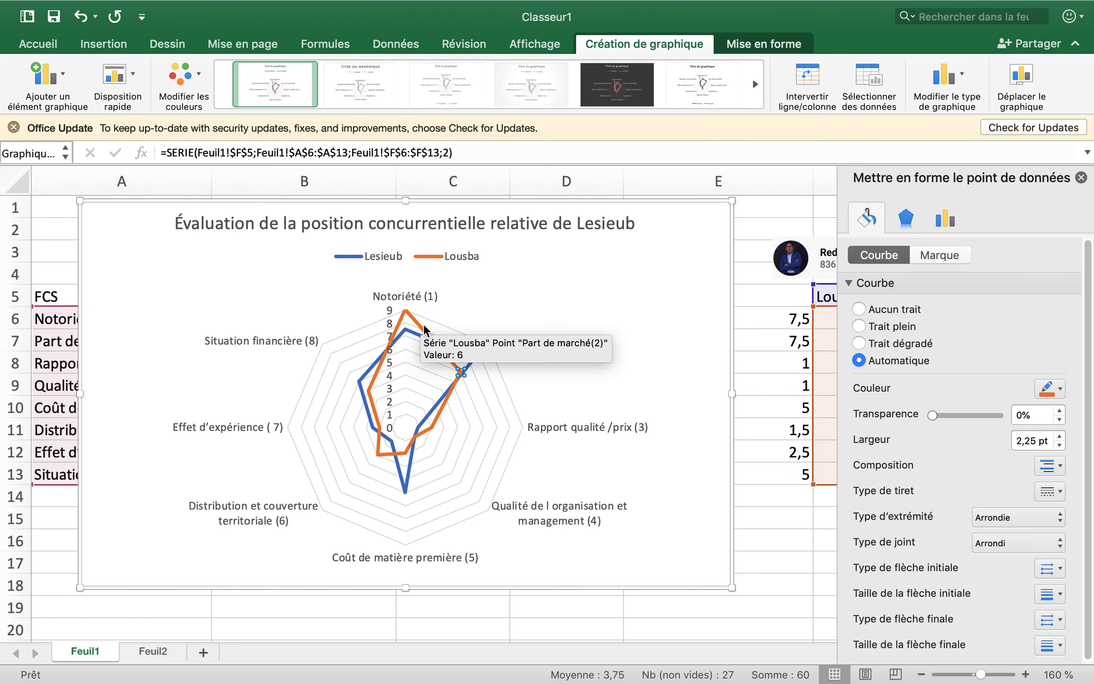
left_click(378, 366)
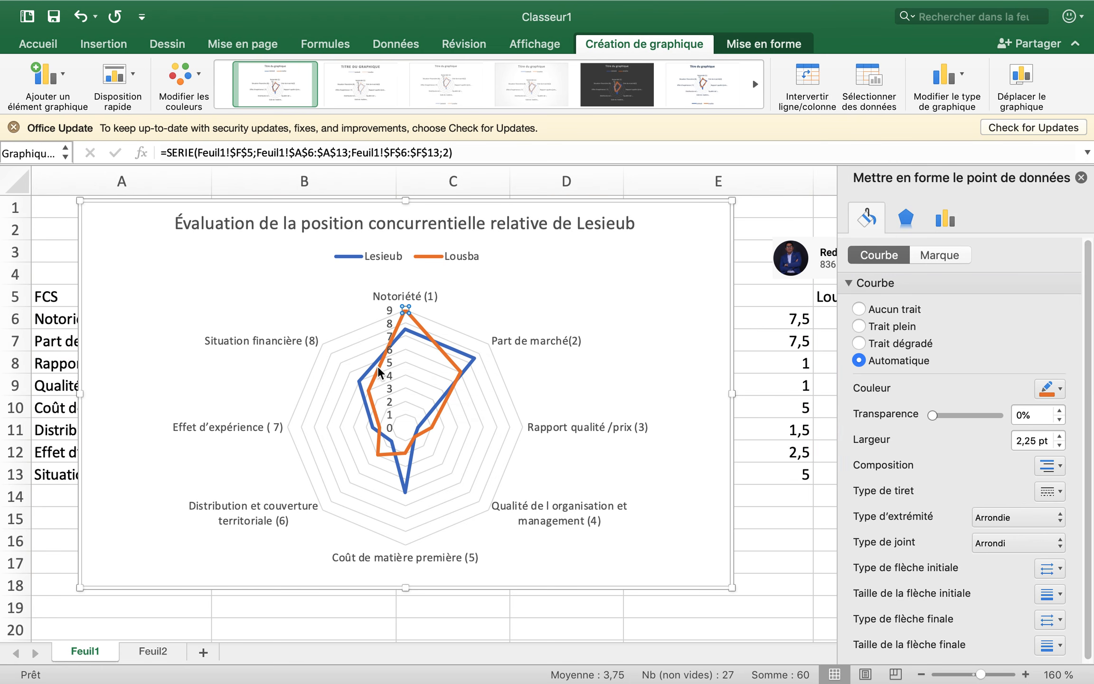
left_click(373, 407)
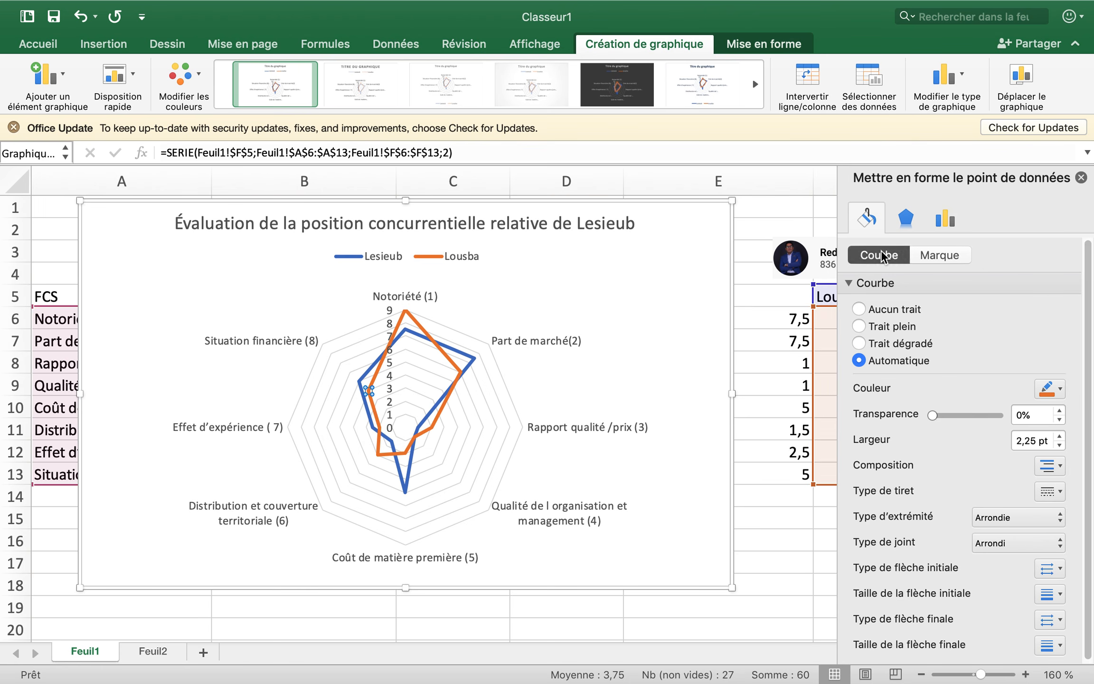
left_click(1057, 388)
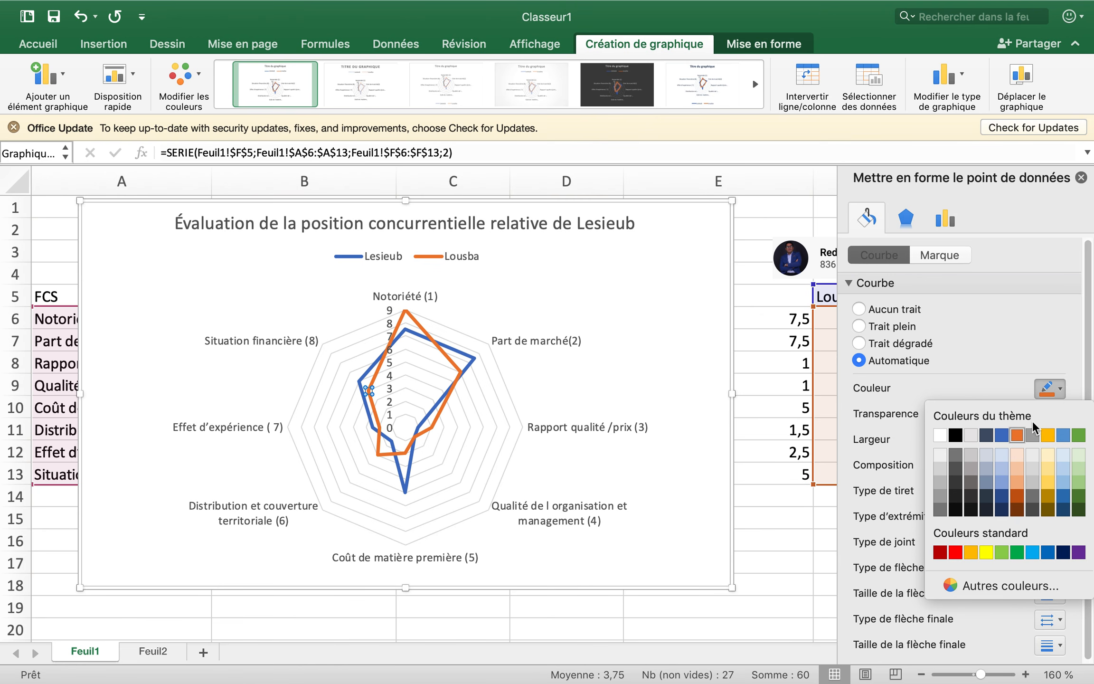
left_click(938, 552)
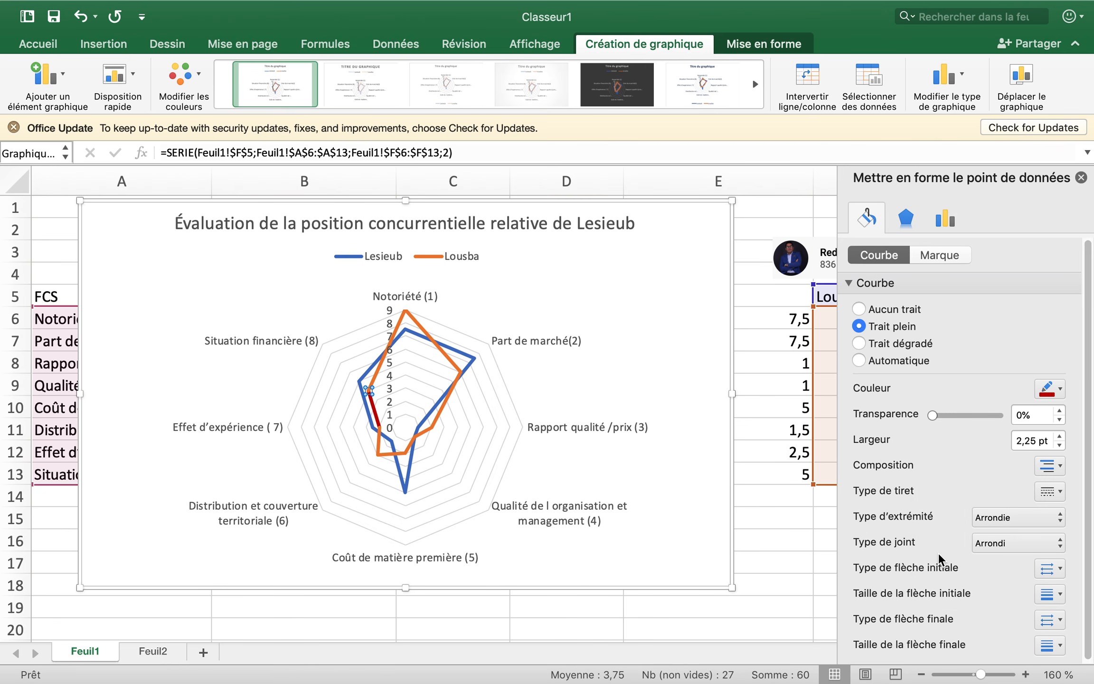